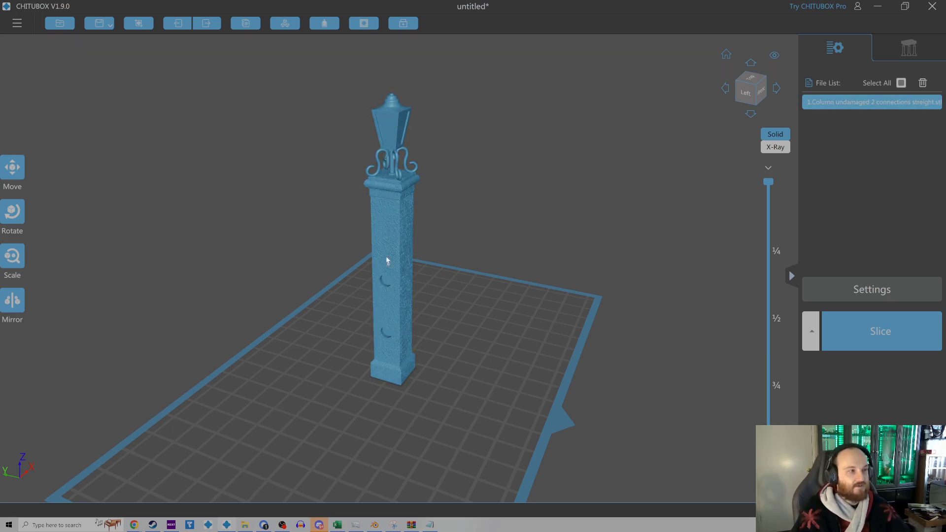
Add three heavy manual supports to one side of the lantern on top of the column
click(911, 55)
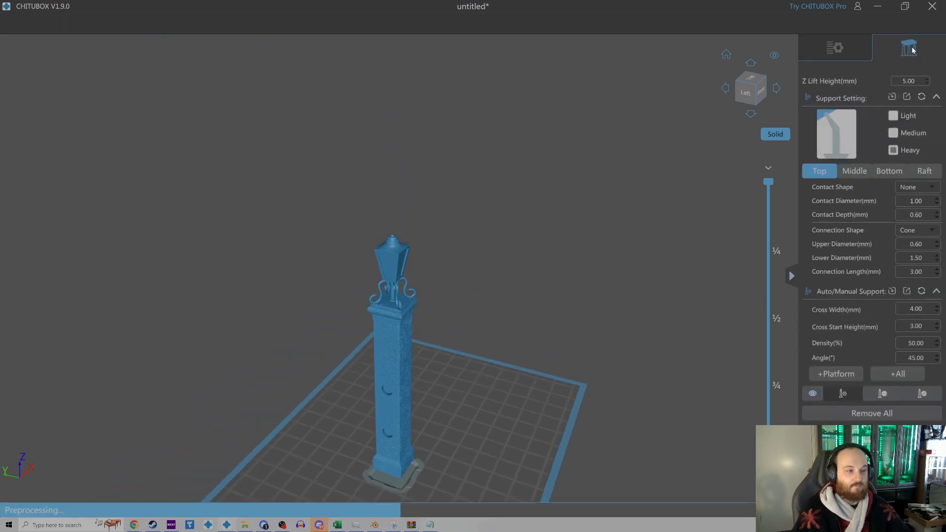
middle_drag(461, 395, 473, 306)
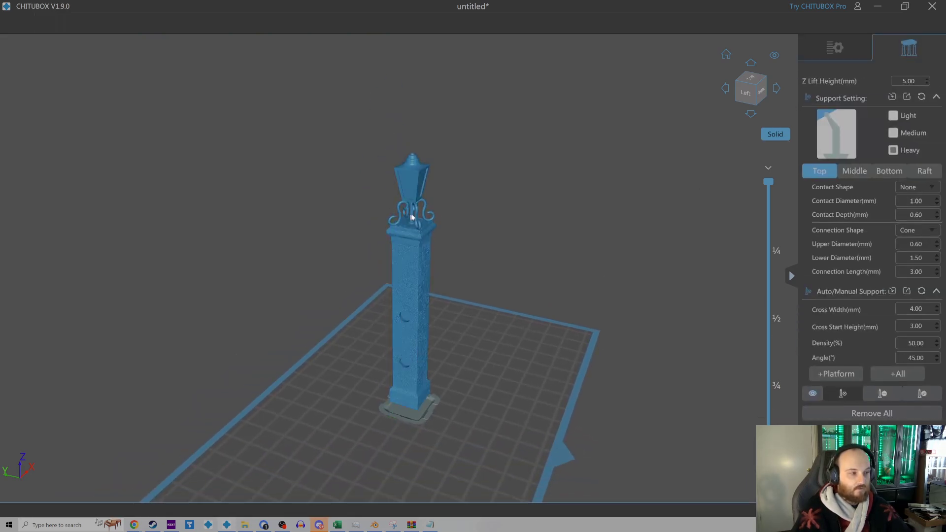
scroll(476, 313, up, 8)
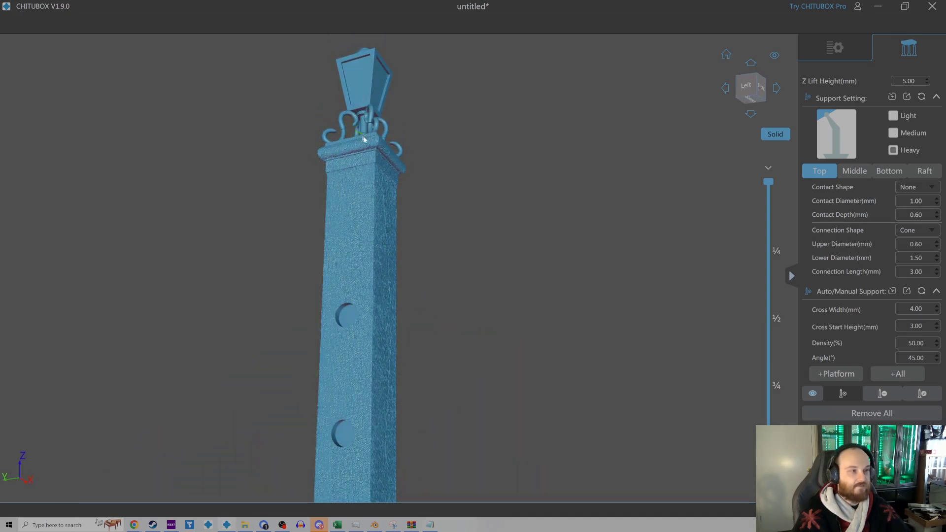
mouse_move(373, 195)
right_down()
mouse_move(370, 208)
mouse_move(380, 201)
right_up()
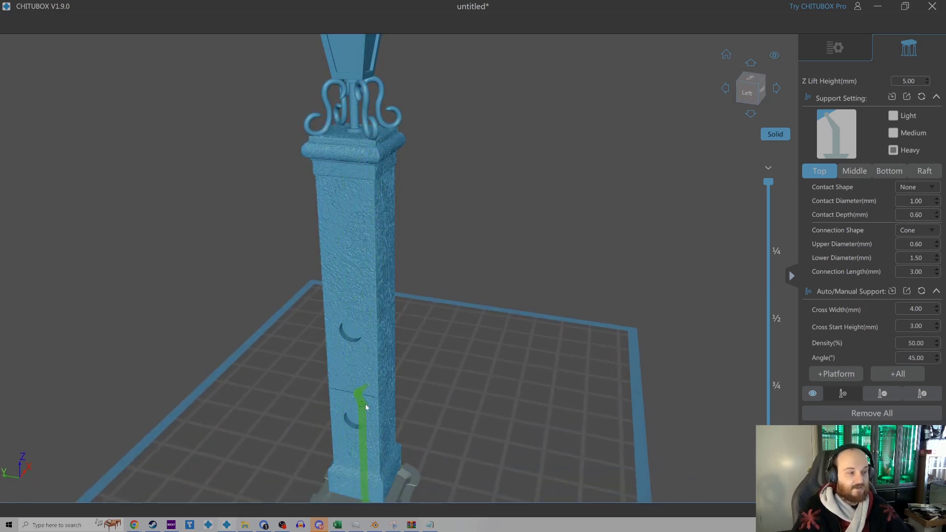
right_drag(407, 269, 388, 241)
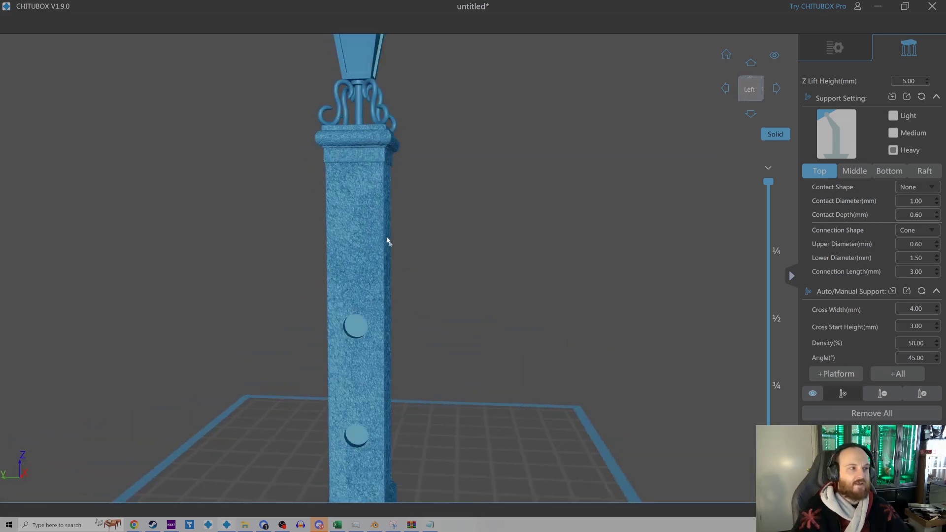
click(363, 61)
right_drag(409, 279, 219, 240)
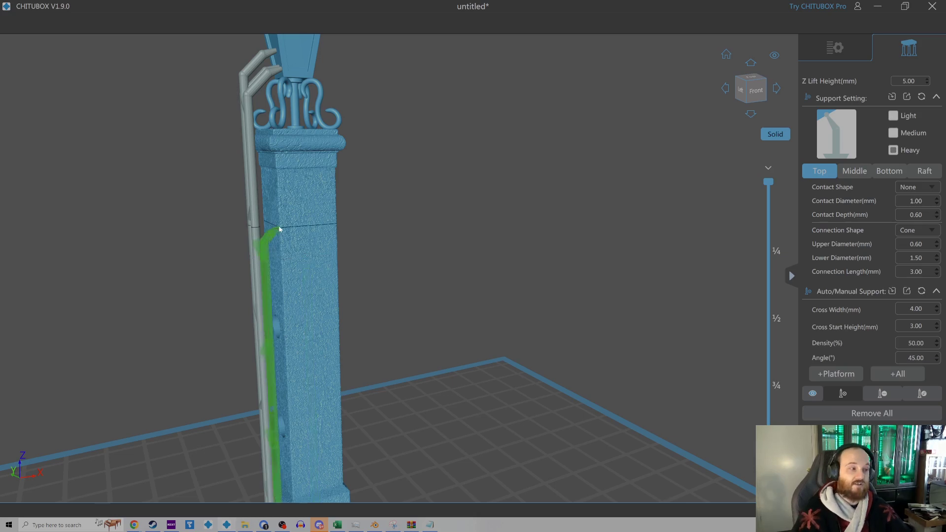
right_drag(276, 227, 277, 123)
click(276, 124)
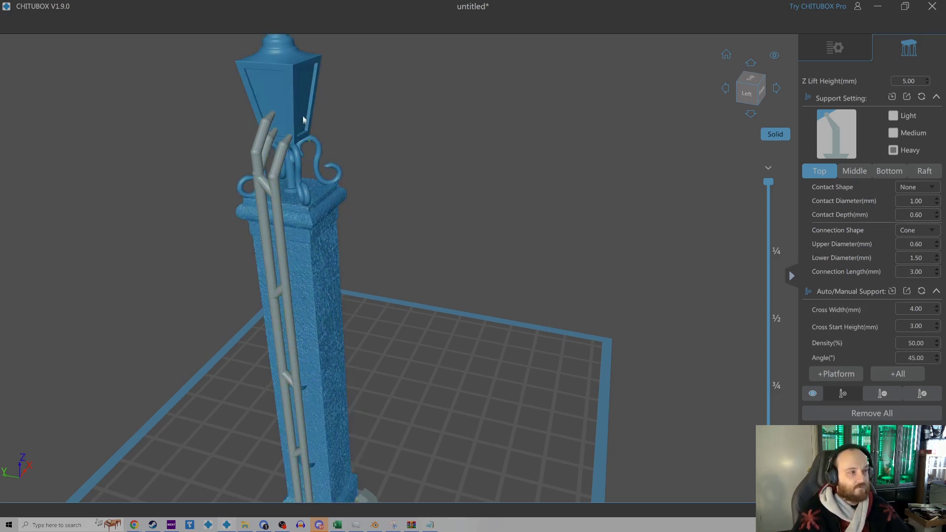
Examine the lantern column and its added supports from several angles
middle_drag(286, 95, 317, 137)
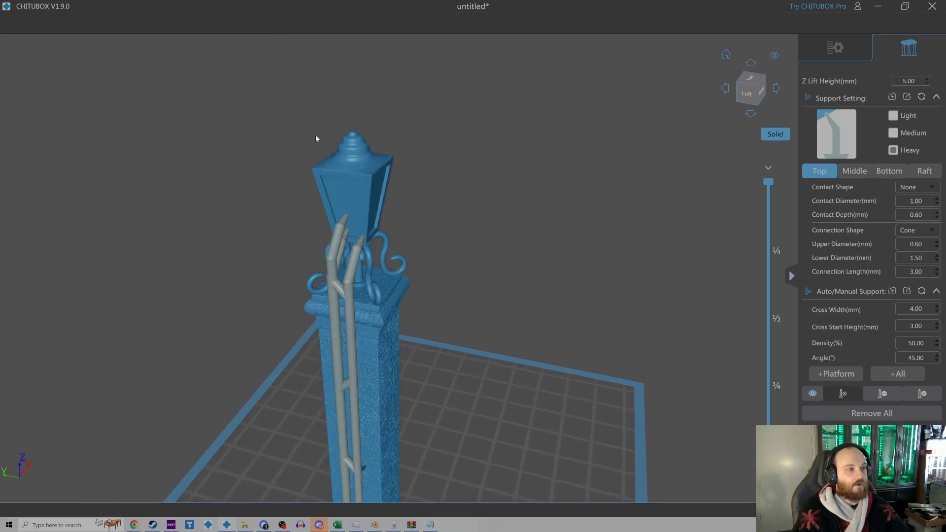
right_drag(371, 220, 352, 189)
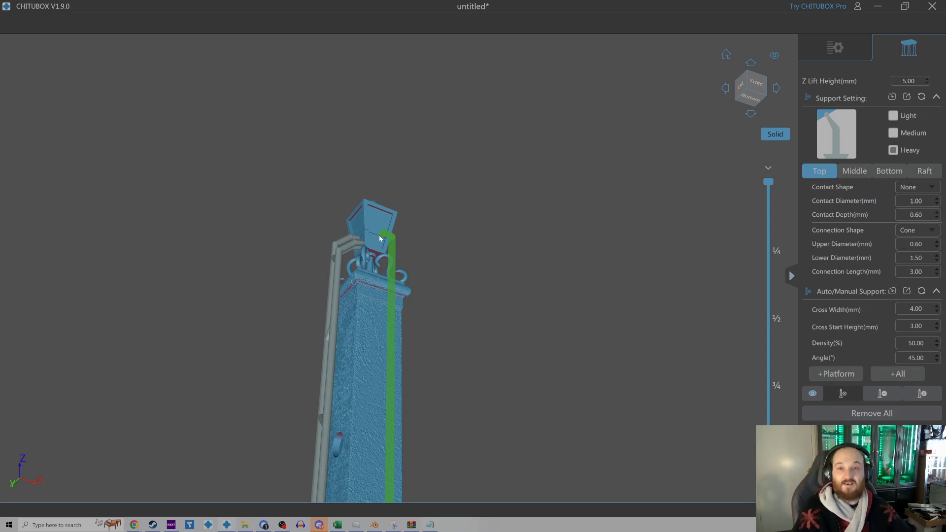
right_drag(374, 248, 377, 269)
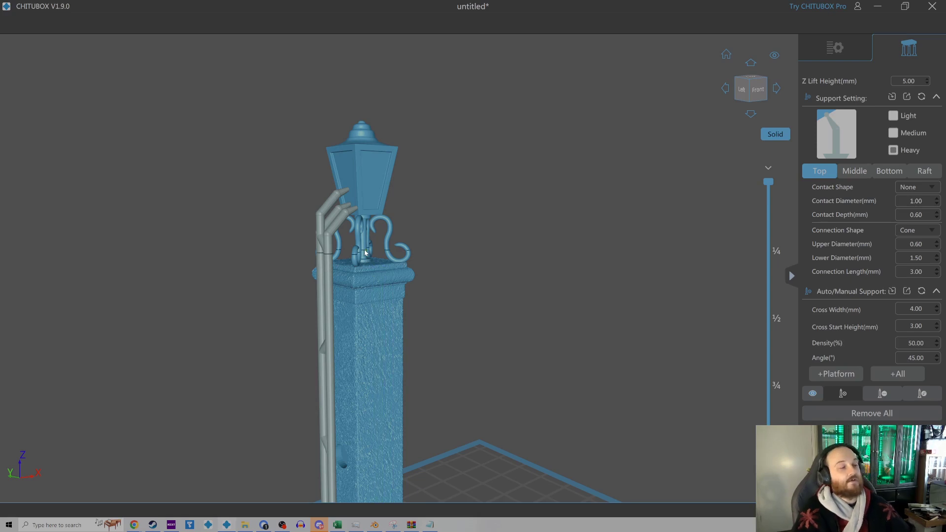
click(834, 51)
middle_drag(272, 353, 277, 210)
scroll(403, 181, down, 4)
middle_drag(403, 182, 421, 310)
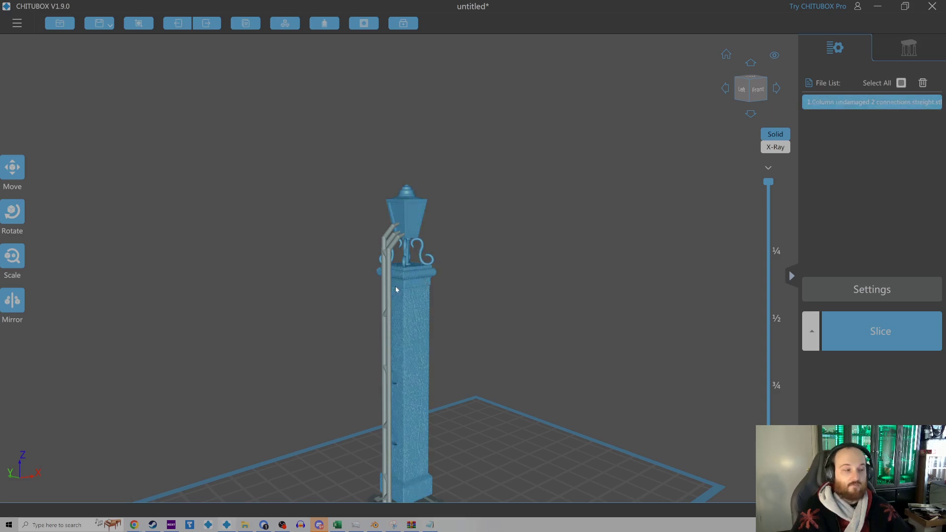
mouse_move(418, 292)
mouse_down()
mouse_move(425, 289)
mouse_move(415, 280)
mouse_move(412, 297)
mouse_up()
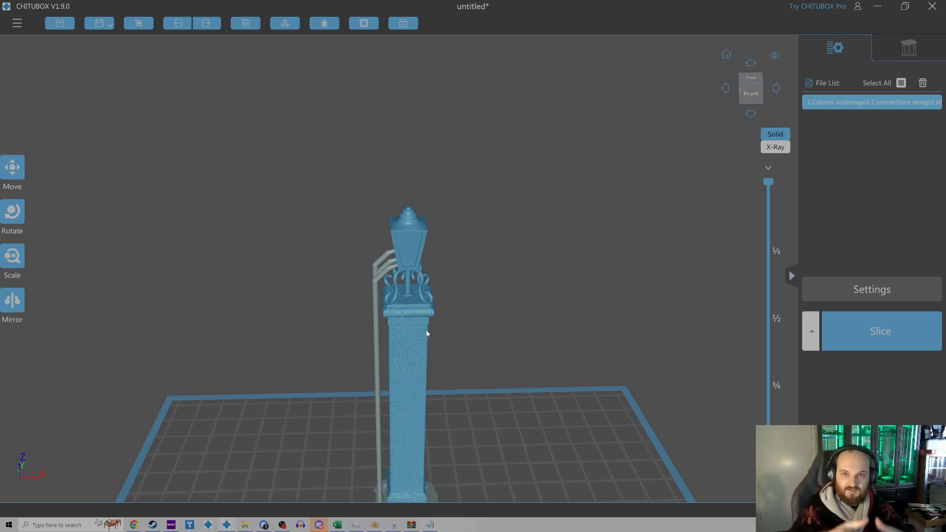
Switch to Blender, hide Column 4 connections, and show and select Column 1 connection instead
click(932, 6)
click(434, 284)
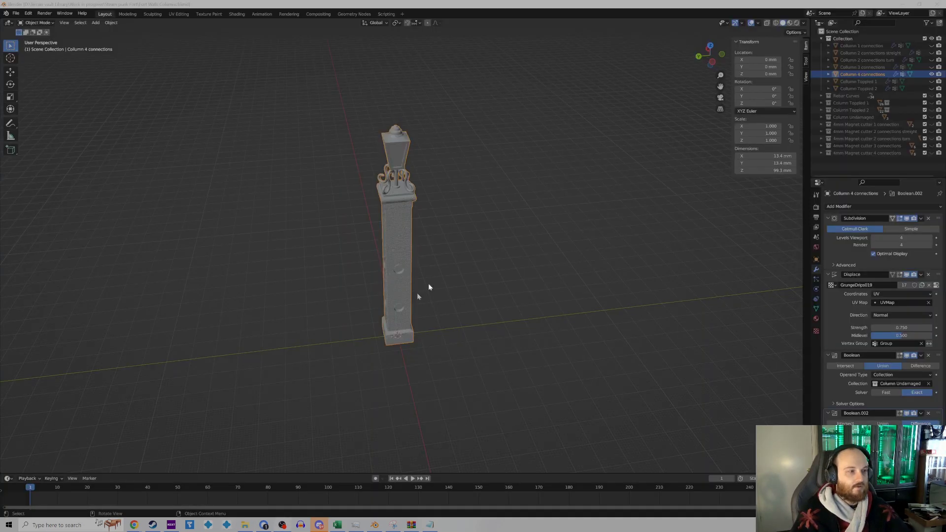
middle_drag(401, 202, 390, 247)
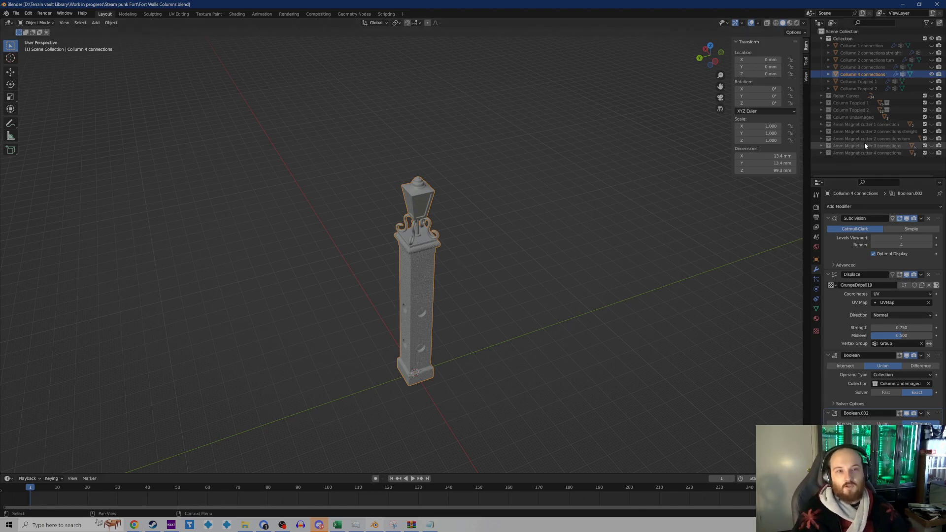
click(931, 74)
click(931, 46)
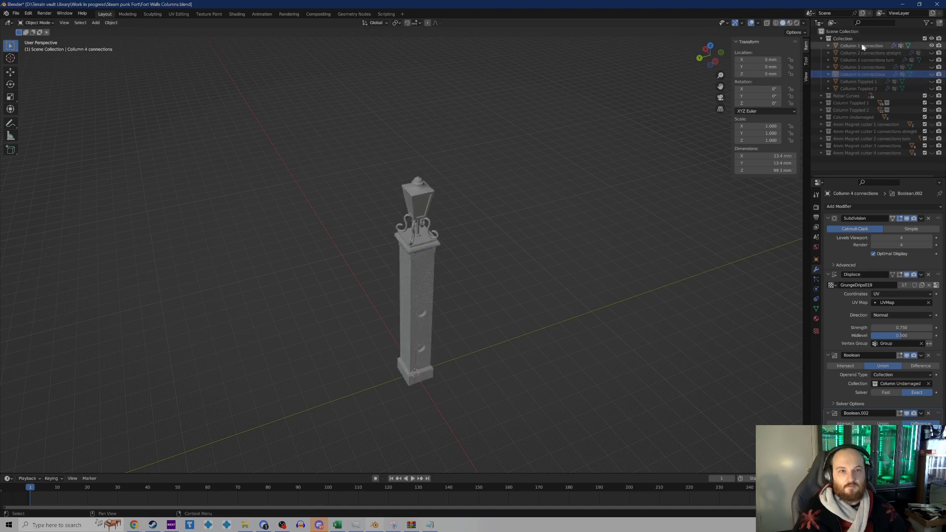
click(862, 46)
middle_drag(467, 315, 470, 296)
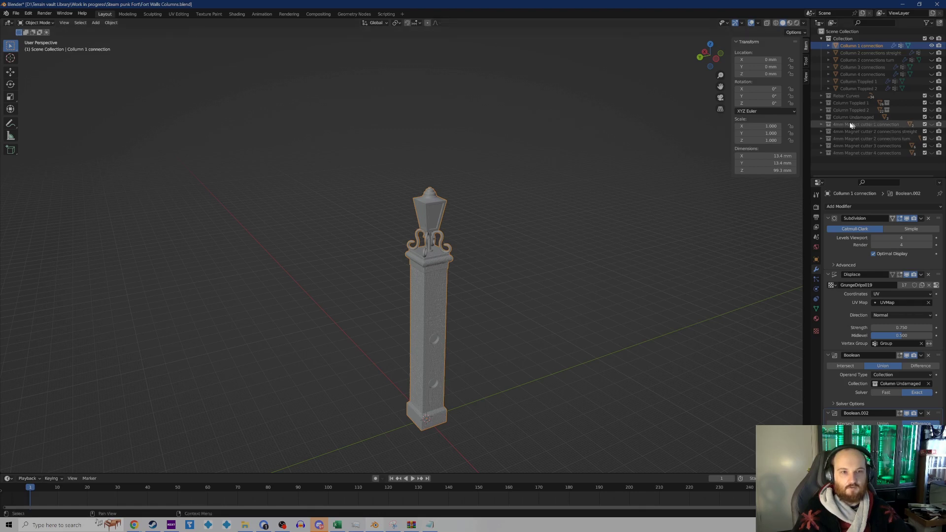
Remove the Union Boolean modifier that joins the Column Undamaged collection to Column 1 connection
click(820, 117)
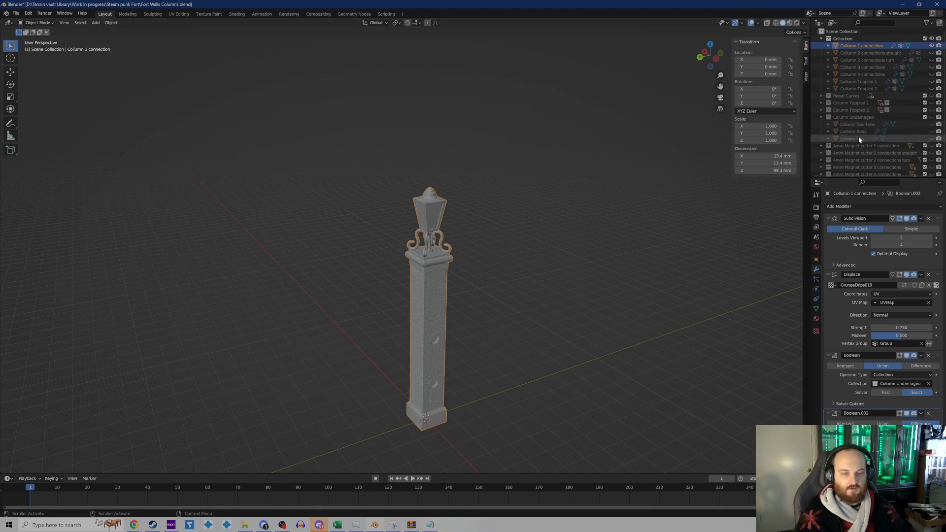
click(820, 117)
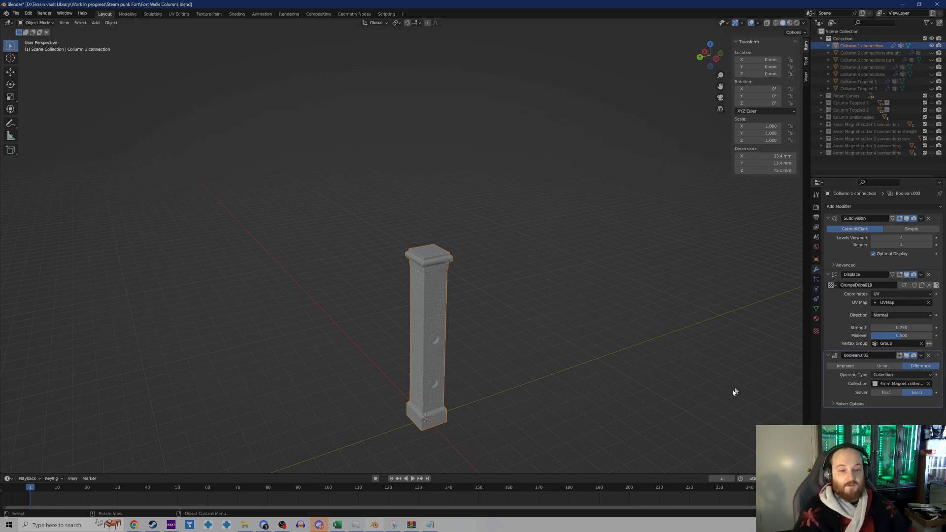
scroll(805, 374, down, 1)
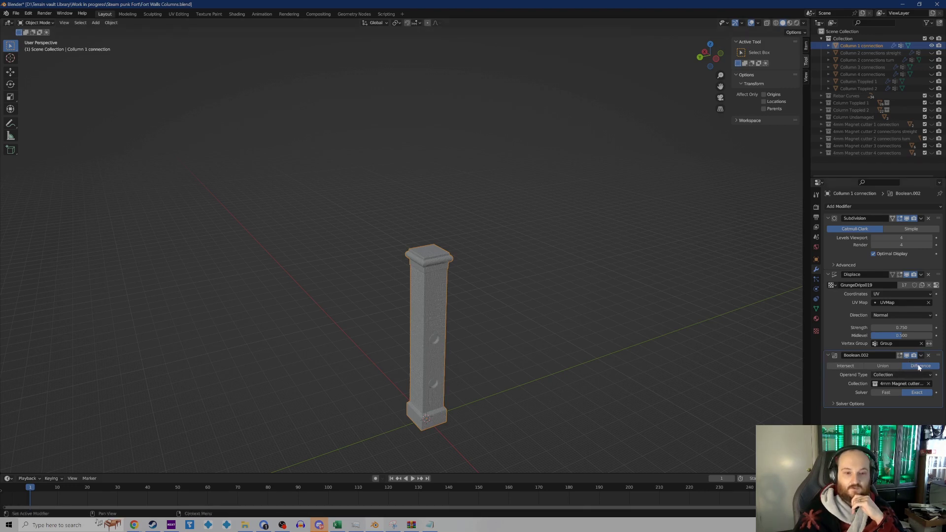
Show the Column Undamaged collection with its Column Gas Tube, Lantern Body and Lantern legs objects
click(859, 126)
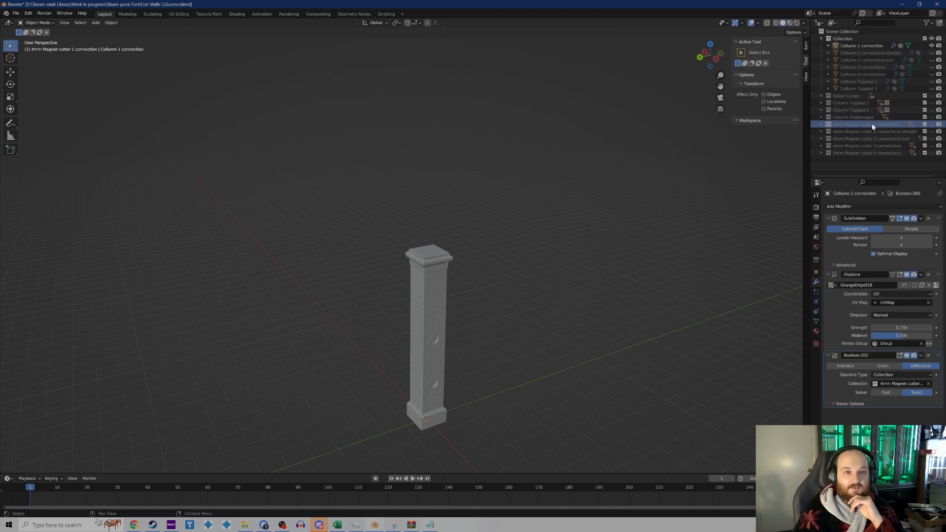
click(821, 117)
click(931, 117)
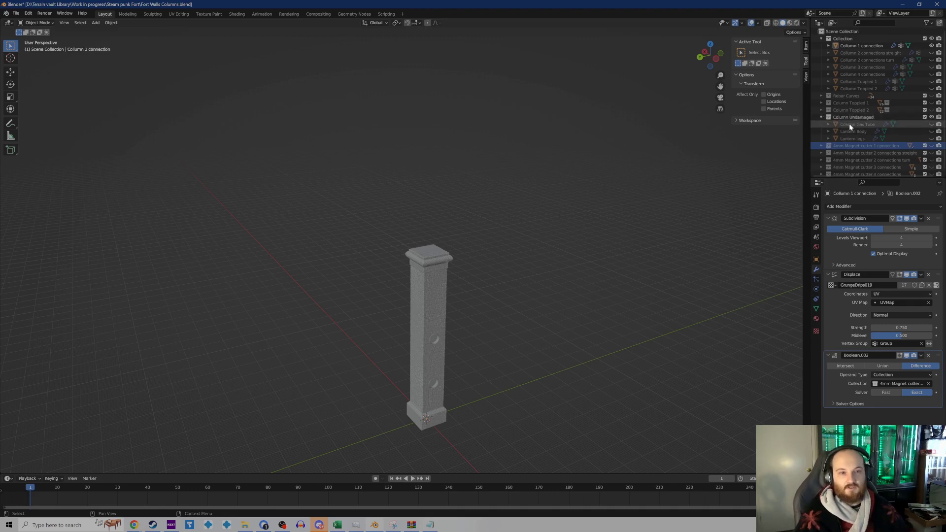
click(931, 124)
click(931, 131)
click(931, 138)
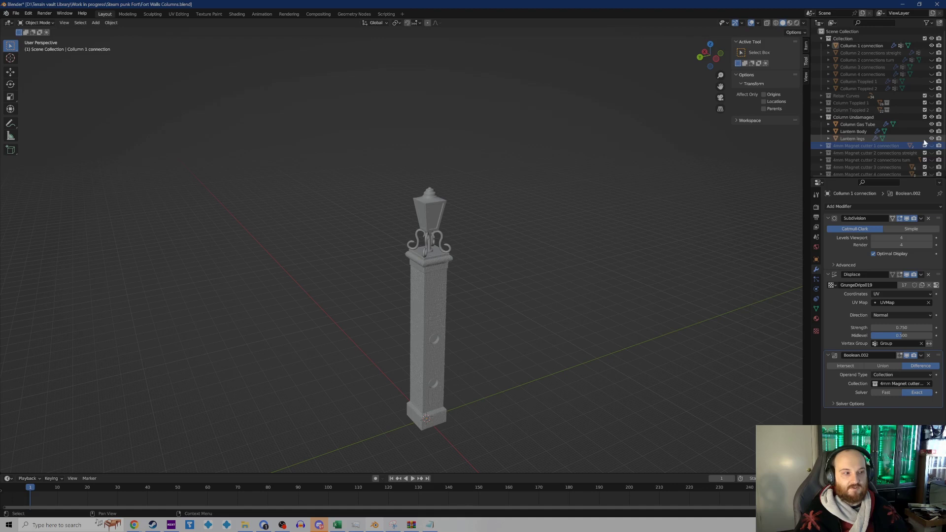
Select Lantern legs, Column Gas Tube and Lantern Body together in the Column Undamaged collection
click(853, 139)
ctrl+click(858, 125)
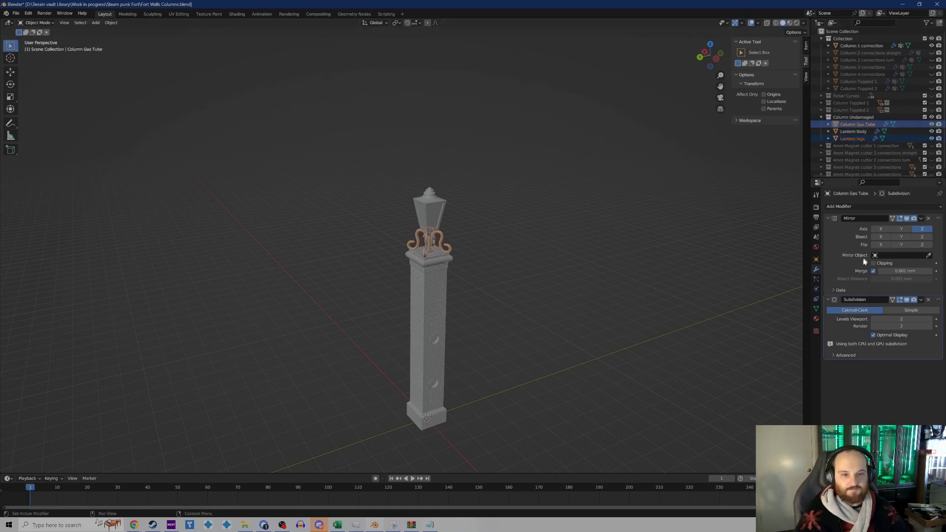
ctrl+click(857, 132)
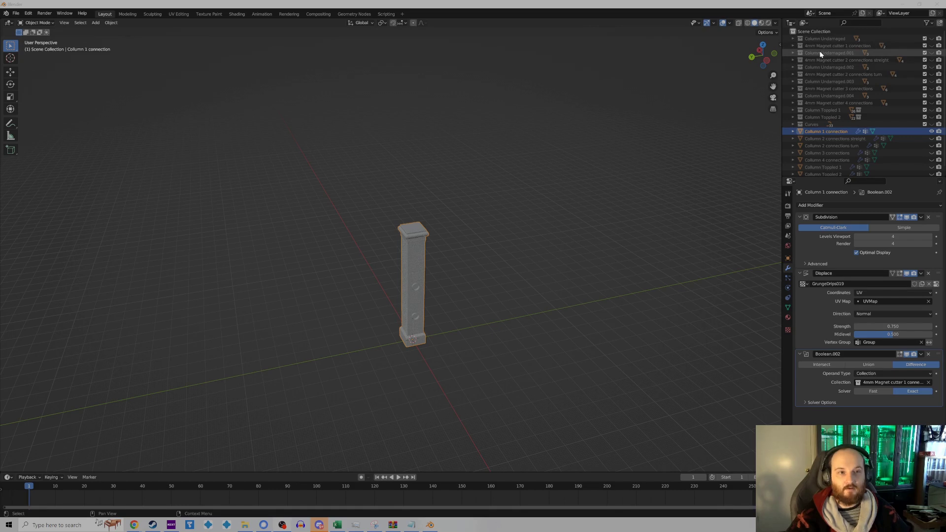
Expand the Column Undamaged.001 and 4mm Magnet cutter 1 connection collections to list their objects
click(792, 53)
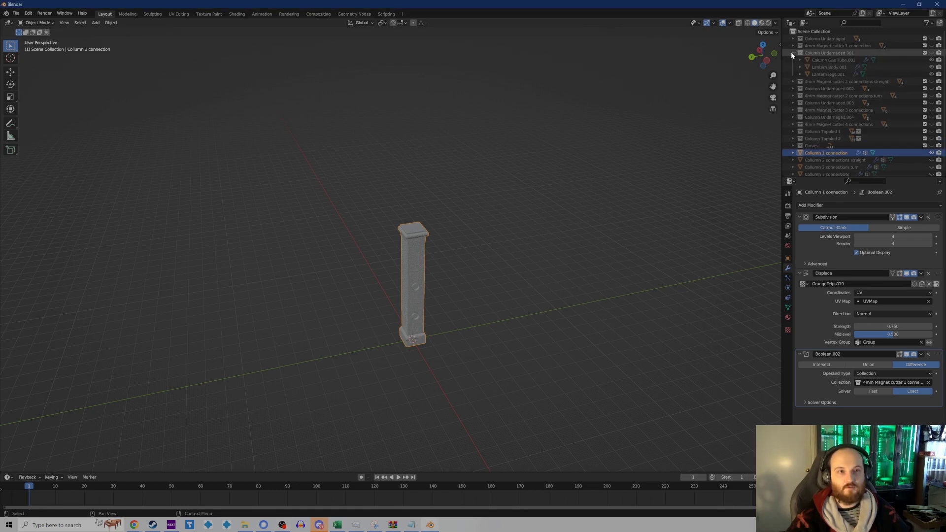
click(793, 81)
click(792, 81)
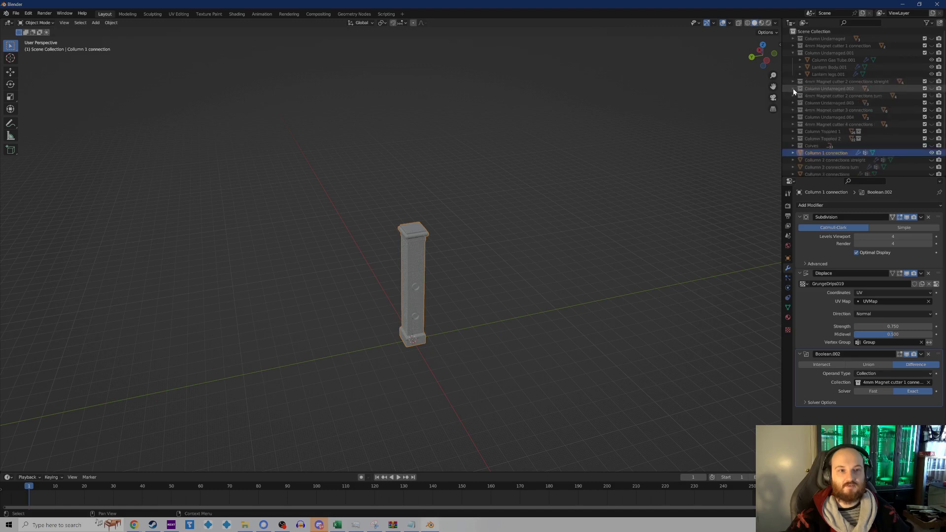
click(793, 88)
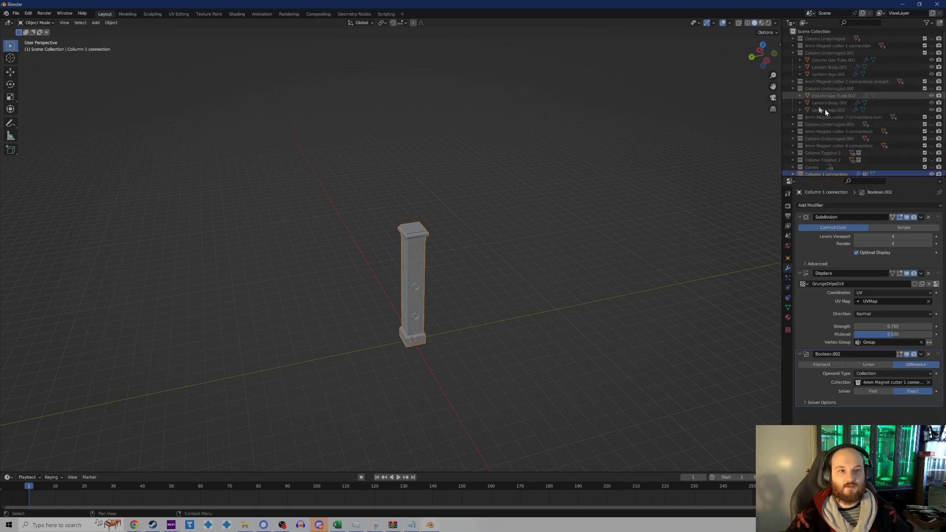
click(793, 89)
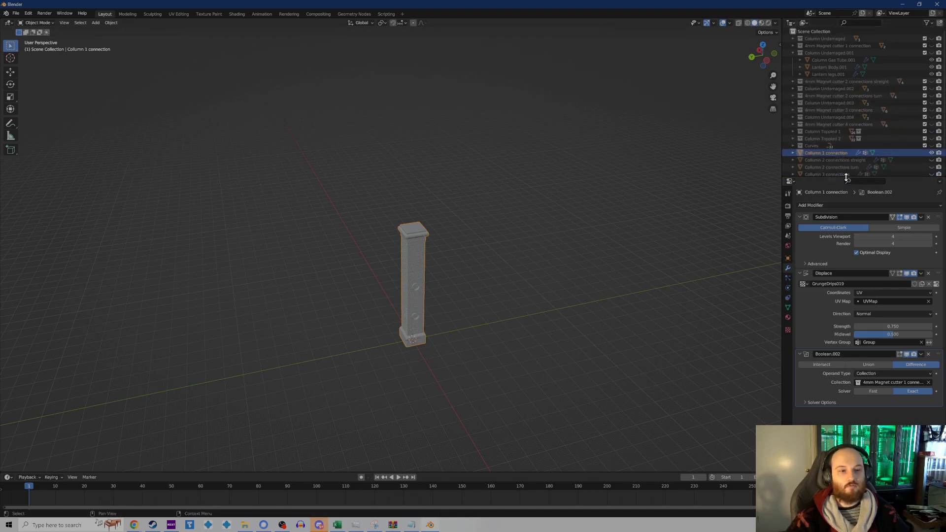
click(792, 46)
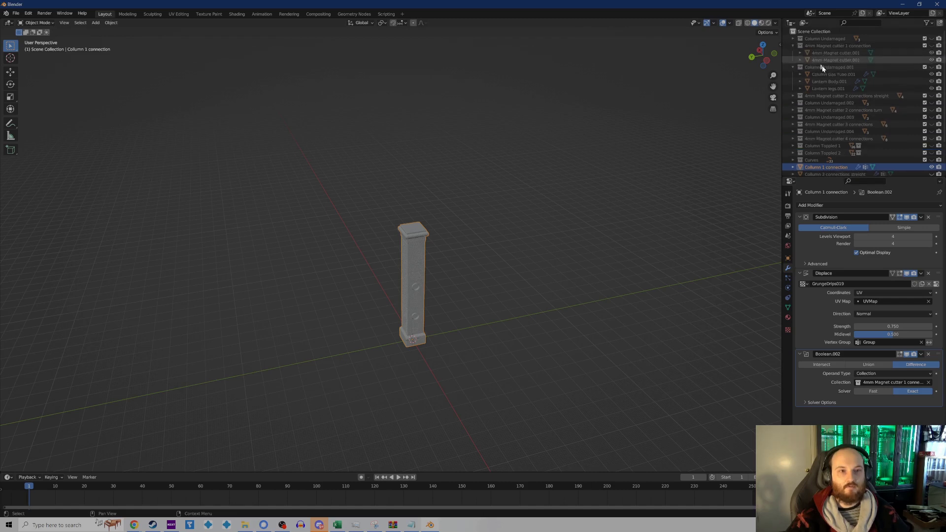
Move Lantern legs.001 into the 4mm Magnet cutter 1 connection collection and make that collection visible
click(836, 88)
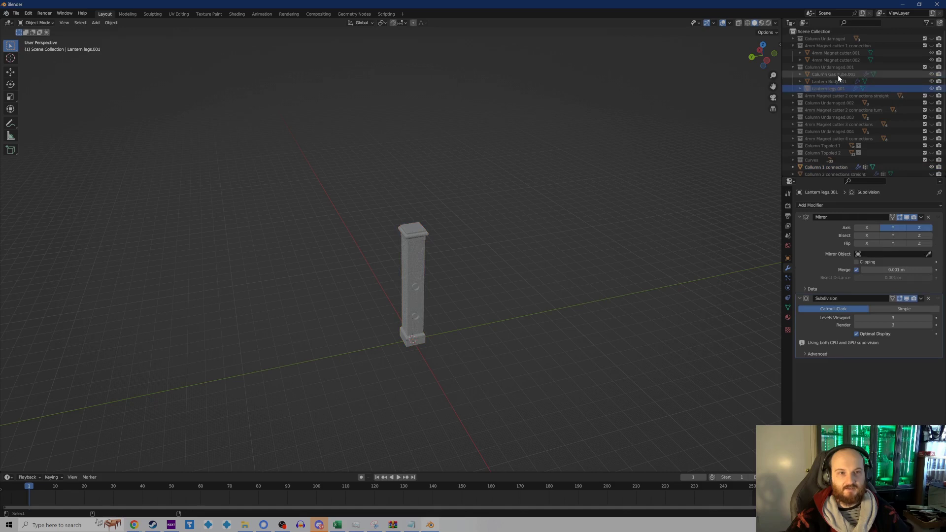
shift+click(837, 75)
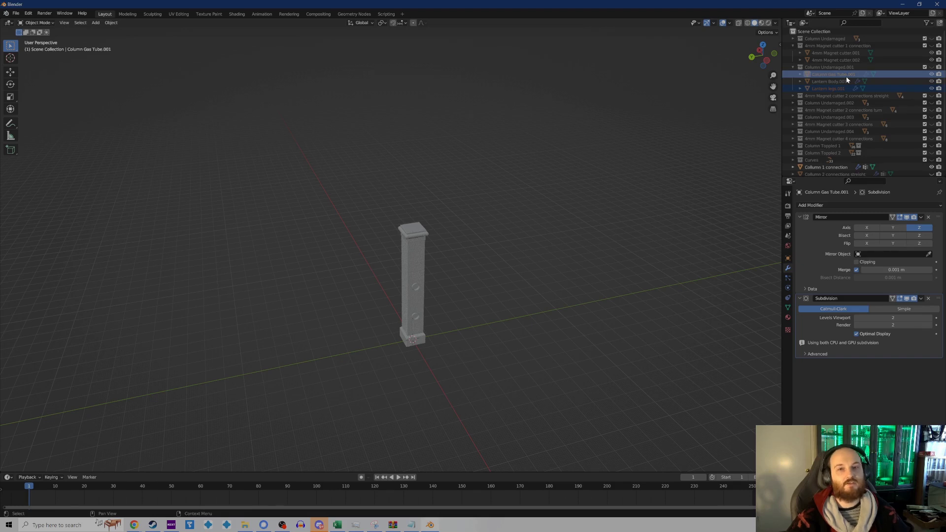
click(828, 89)
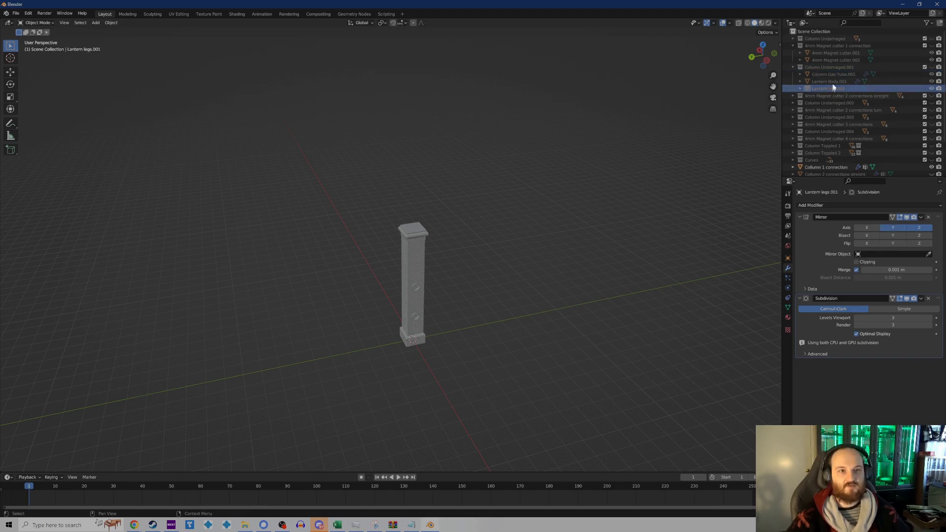
drag(831, 87, 825, 184)
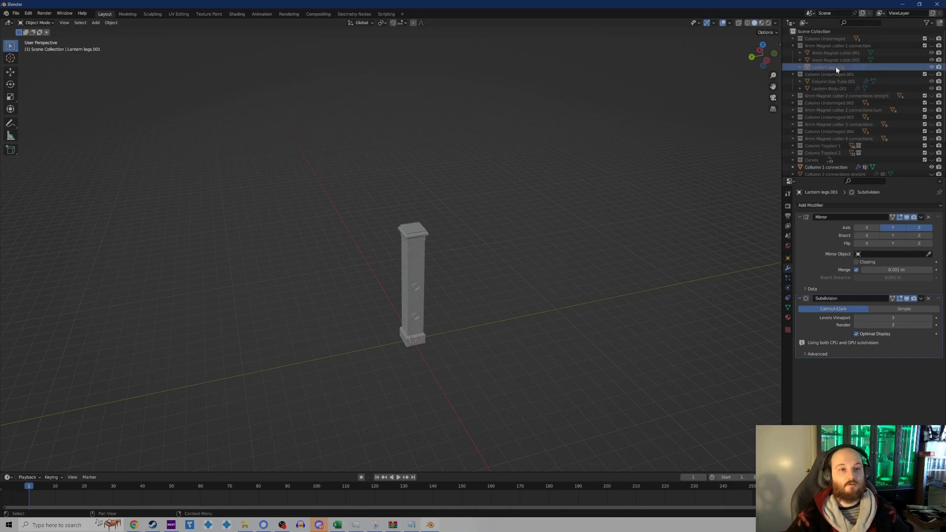
click(931, 45)
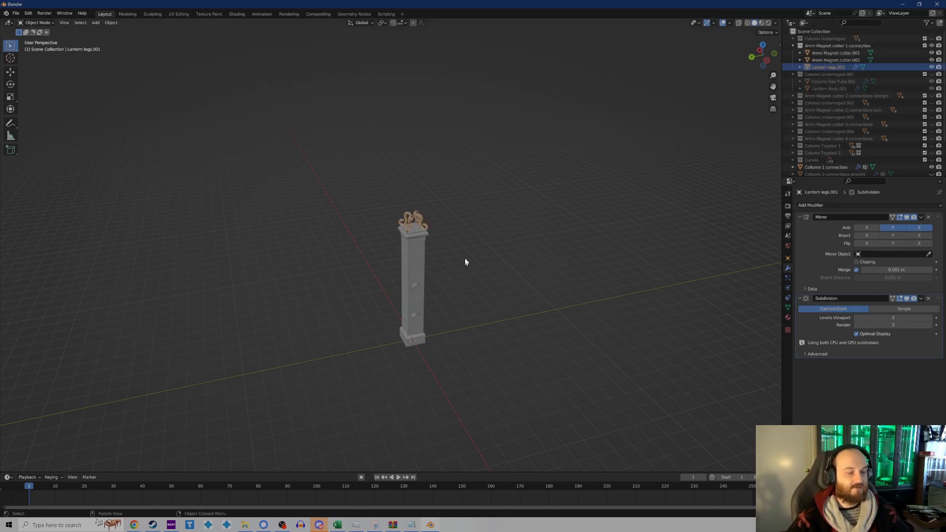
mouse_move(444, 268)
middle_down()
mouse_move(439, 260)
mouse_move(467, 249)
mouse_move(443, 268)
middle_up()
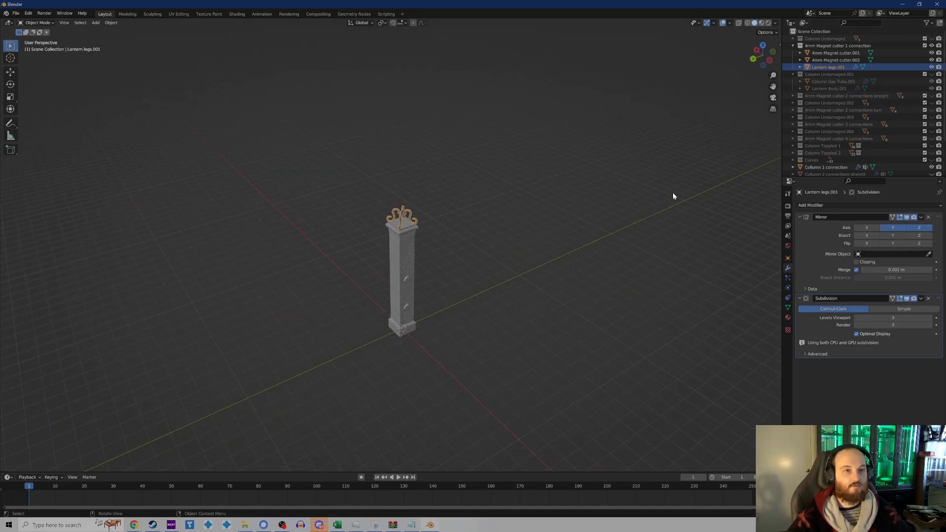
Show the transform values of Column Gas Tube.001 and set the scene's unit scale to 0.001 with length in millimetres
key(n)
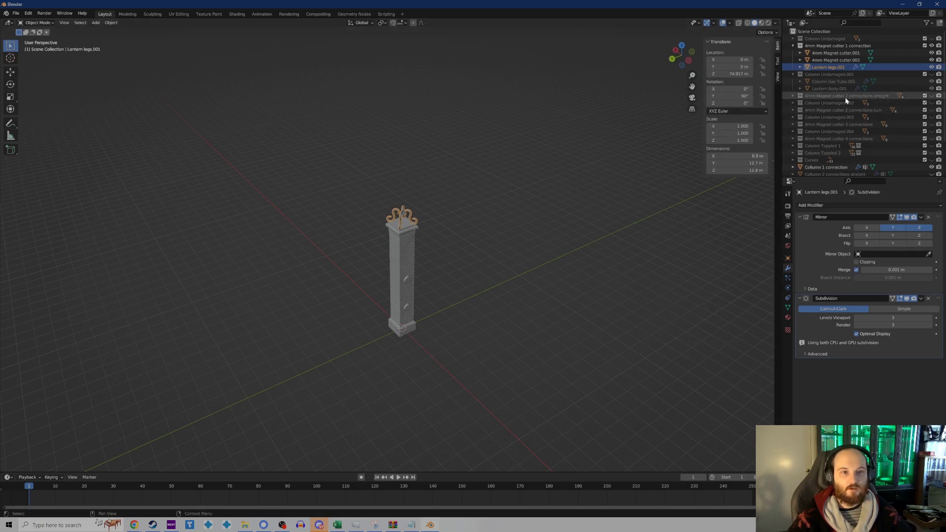
click(844, 81)
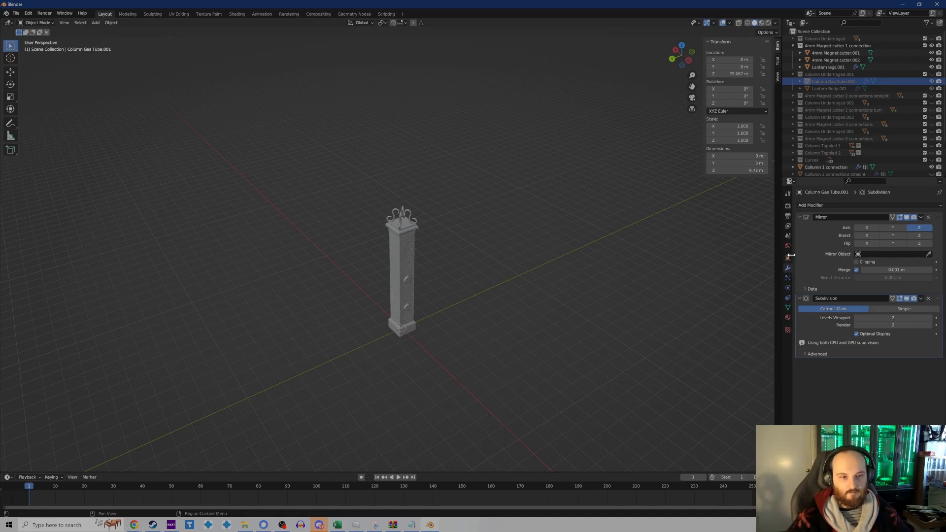
click(788, 236)
click(807, 244)
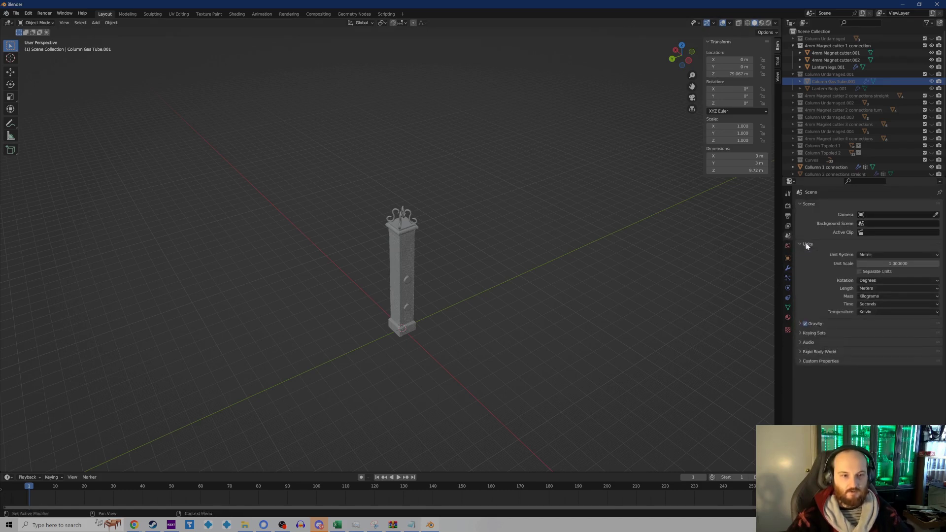
click(875, 264)
text(.001)
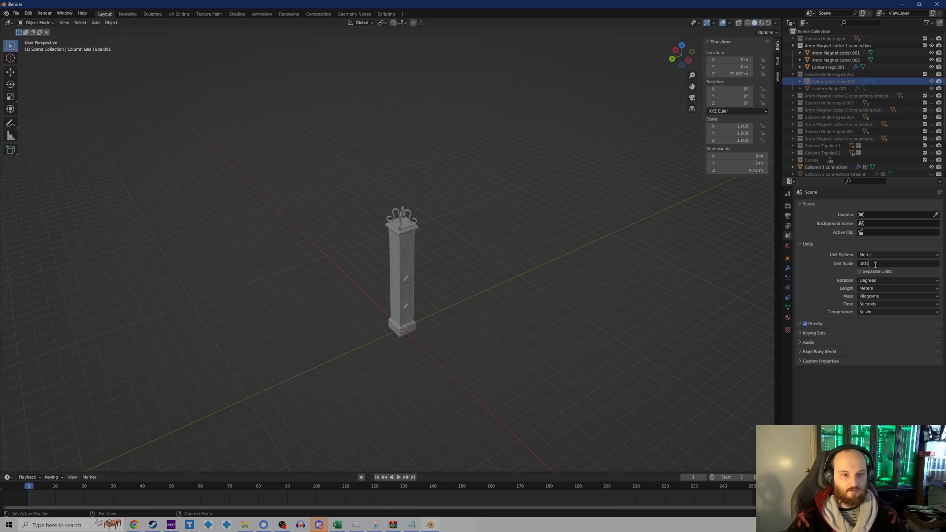
key(Return)
click(875, 288)
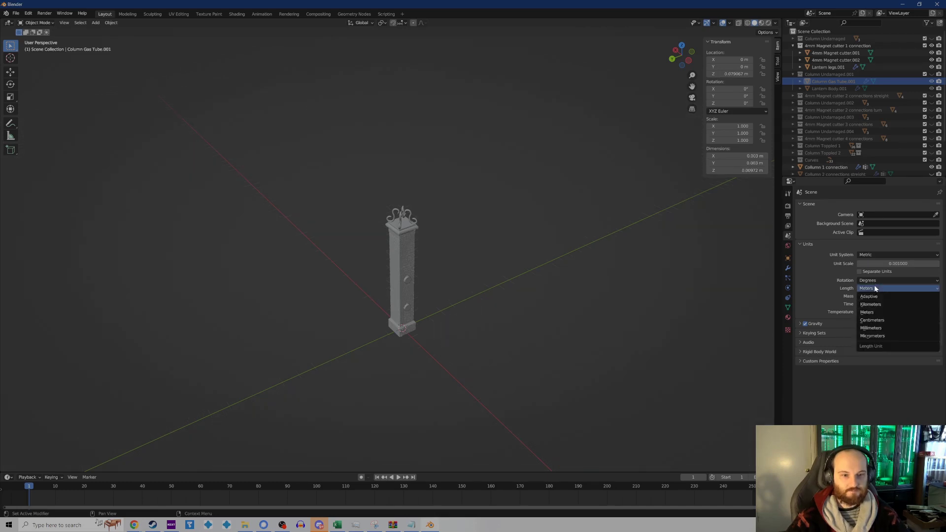
click(876, 328)
Set the viewport grid overlay scale to 0.001
click(728, 23)
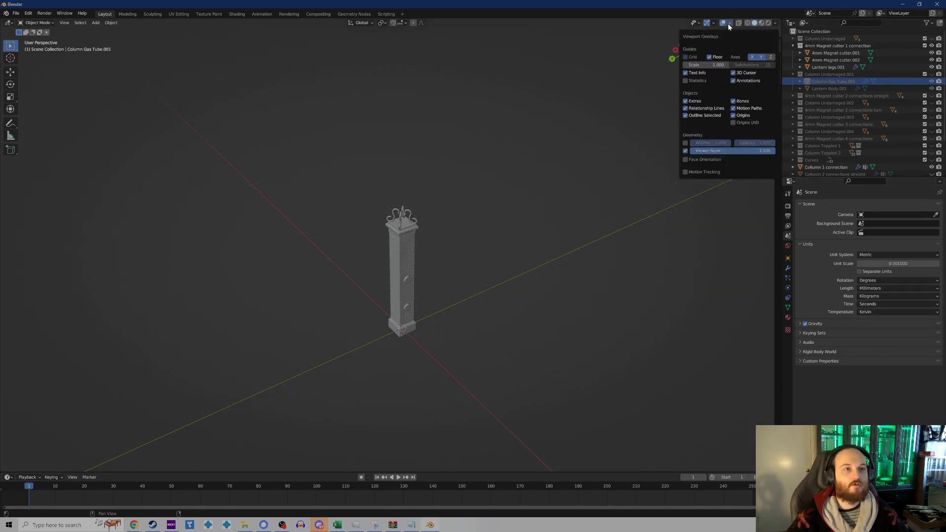
click(709, 65)
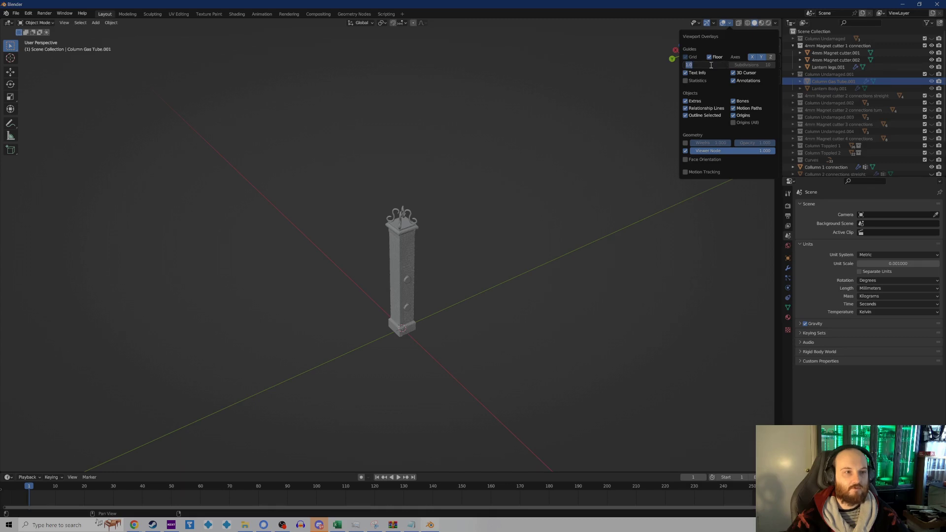
text(0.001)
key(Return)
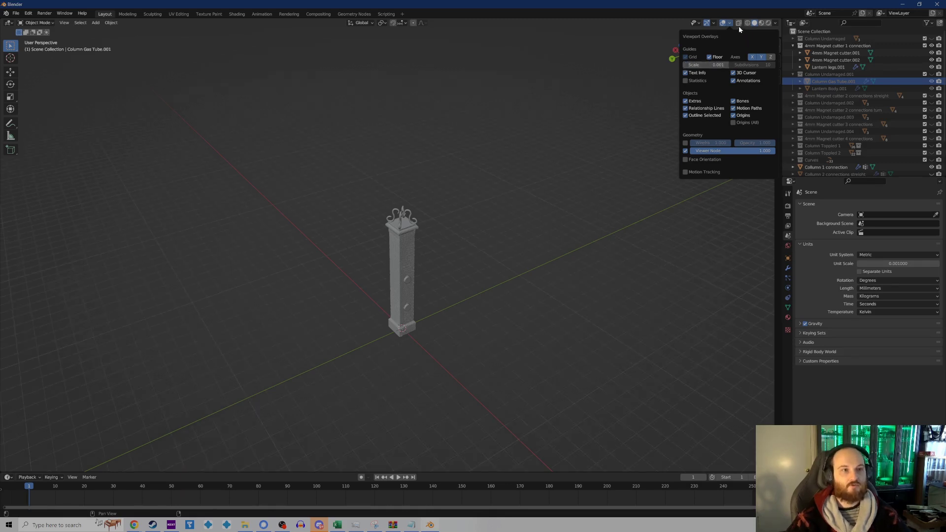
key(n)
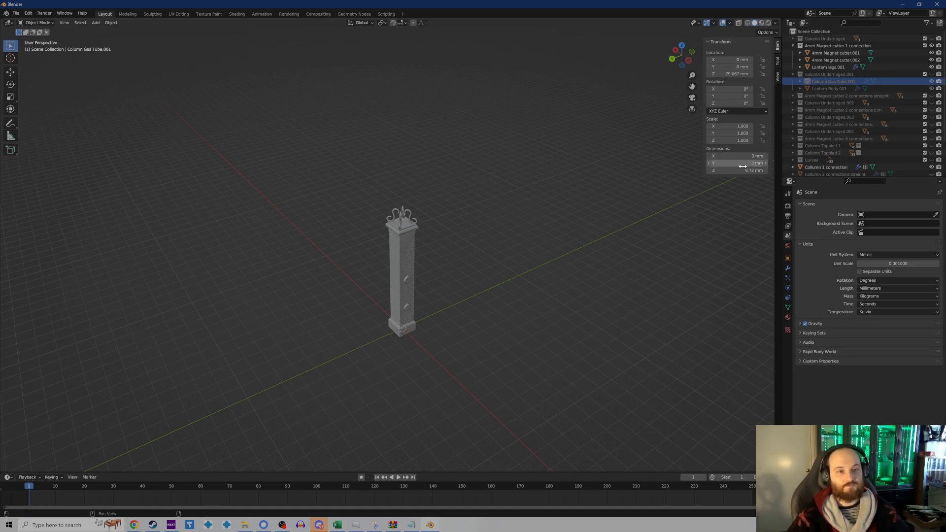
Add a cylinder mesh at the world origin and expand its creation settings
middle_drag(439, 217, 454, 255)
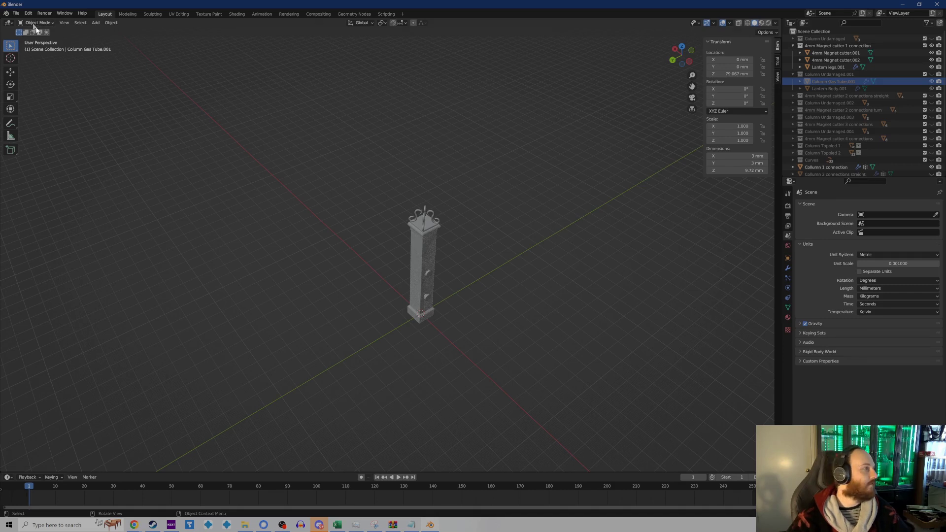
click(95, 22)
mouse_move(122, 30)
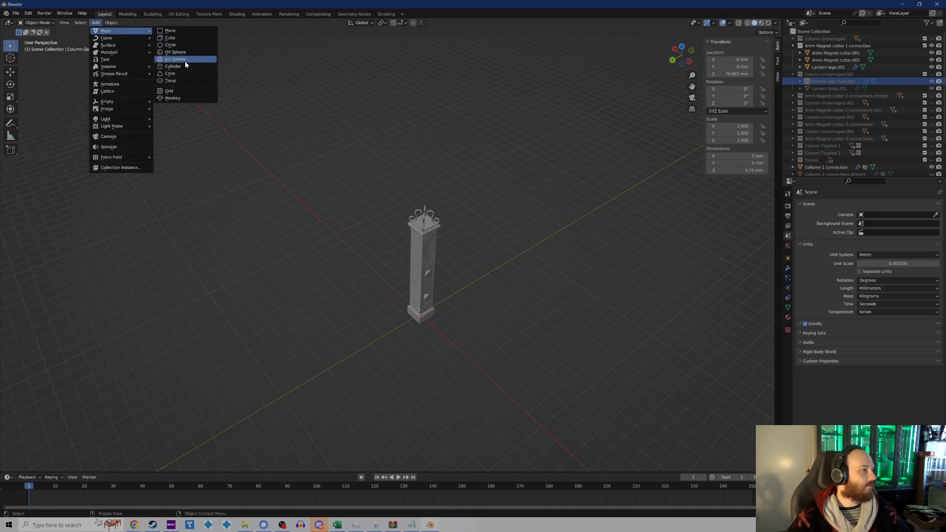
click(180, 66)
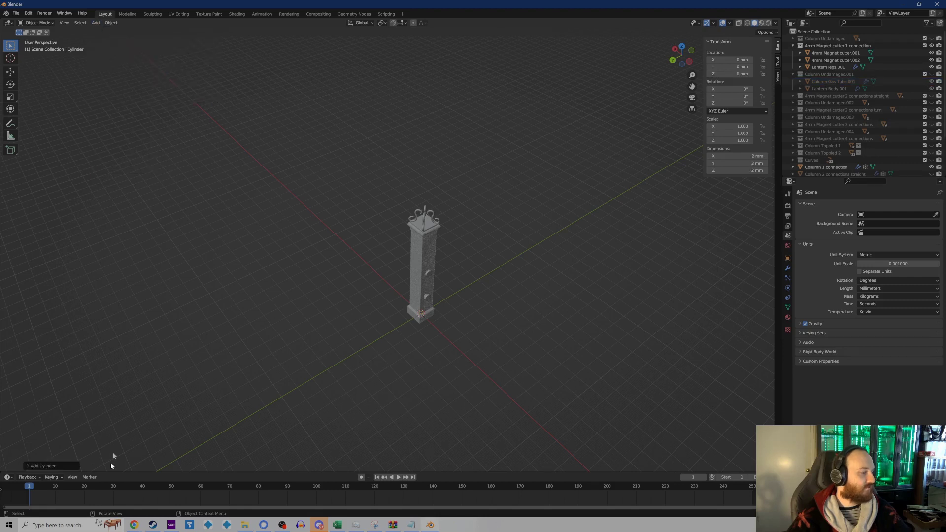
click(33, 466)
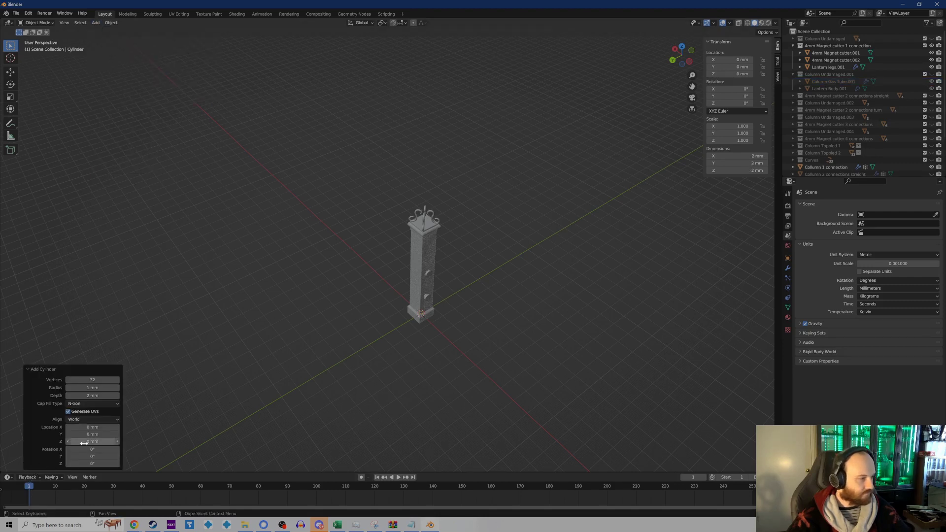
Set the new cylinder's radius to 1.6 mm and its depth to 6 mm
click(93, 389)
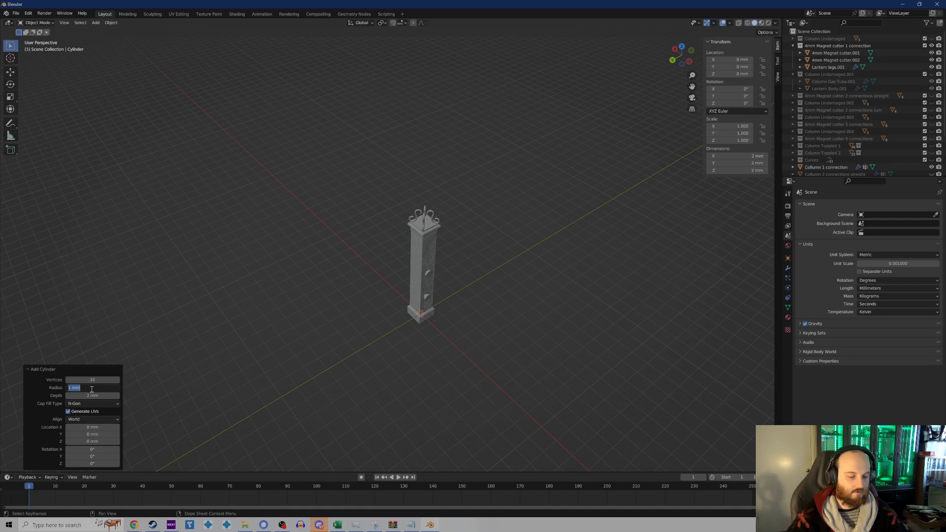
text(1)
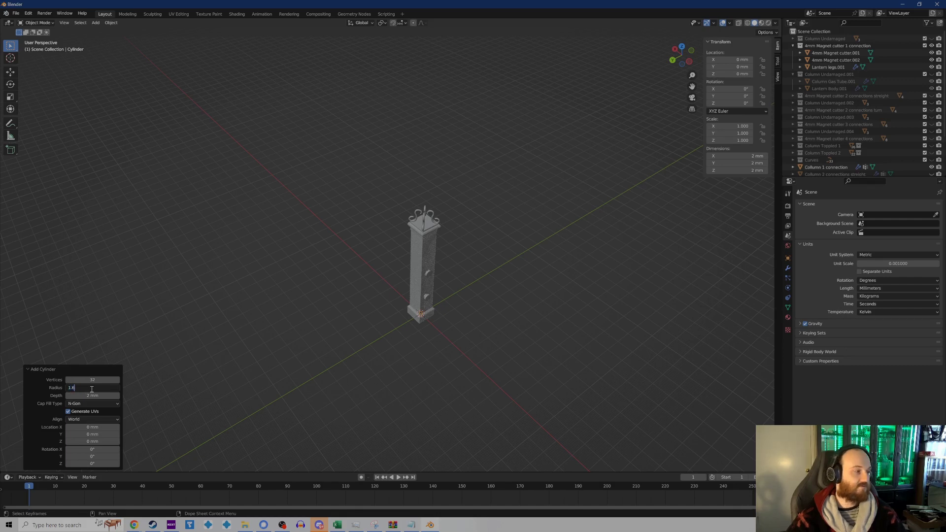
text(.6)
key(Return)
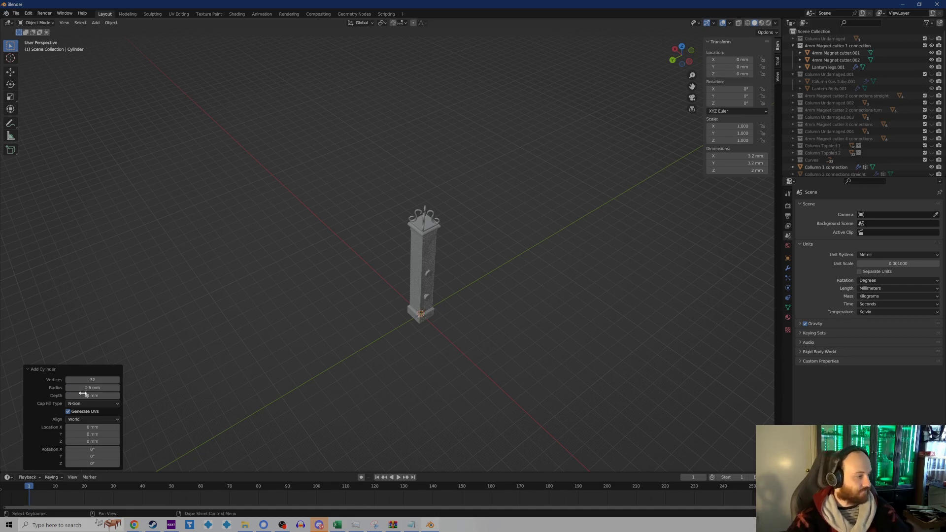
click(89, 396)
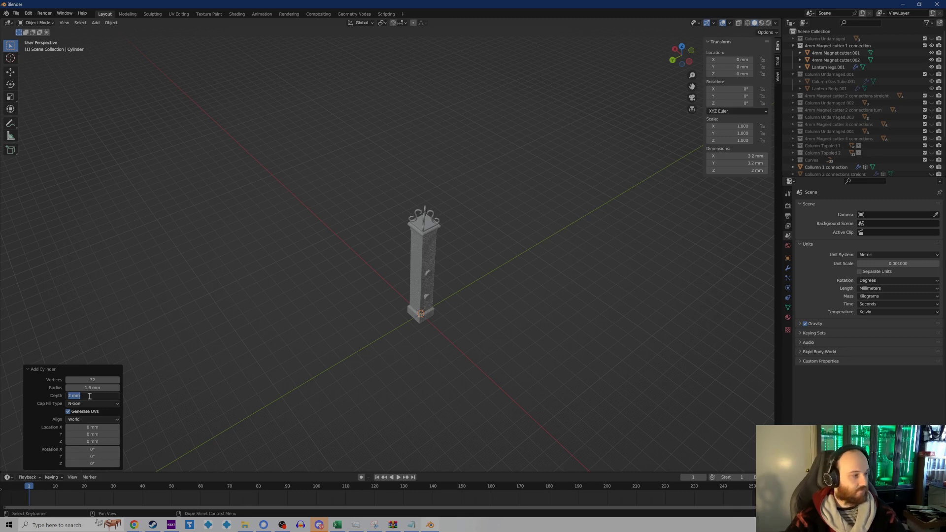
text(4)
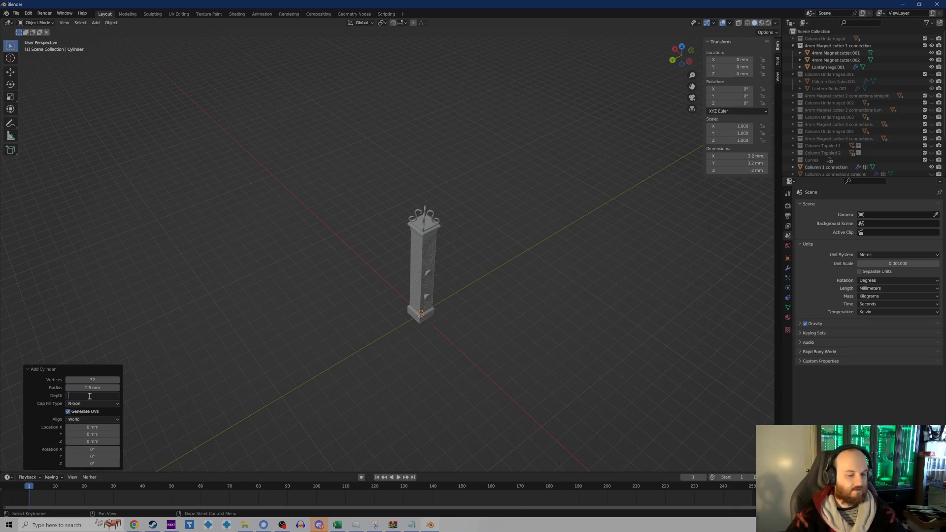
key(Return)
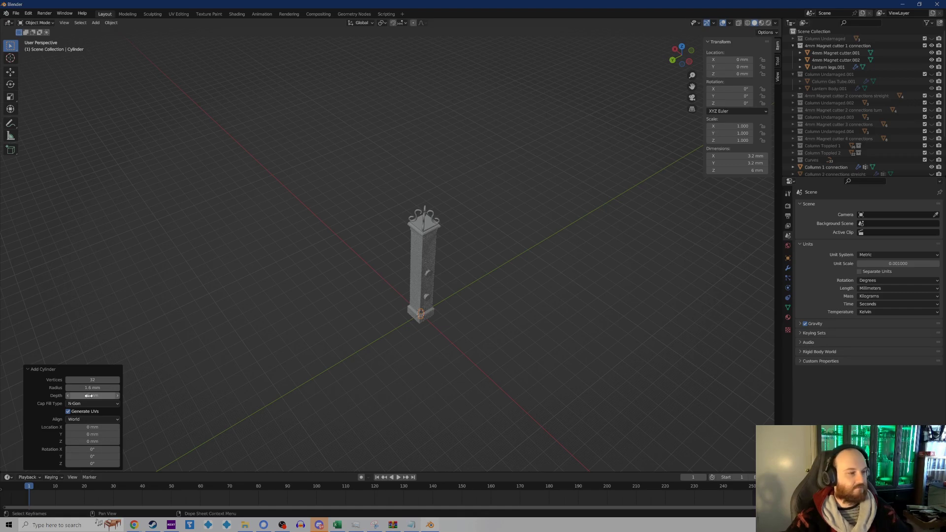
Move the cylinder up along Z by about 74 mm so it sits in the top of the column
scroll(424, 343, up, 4)
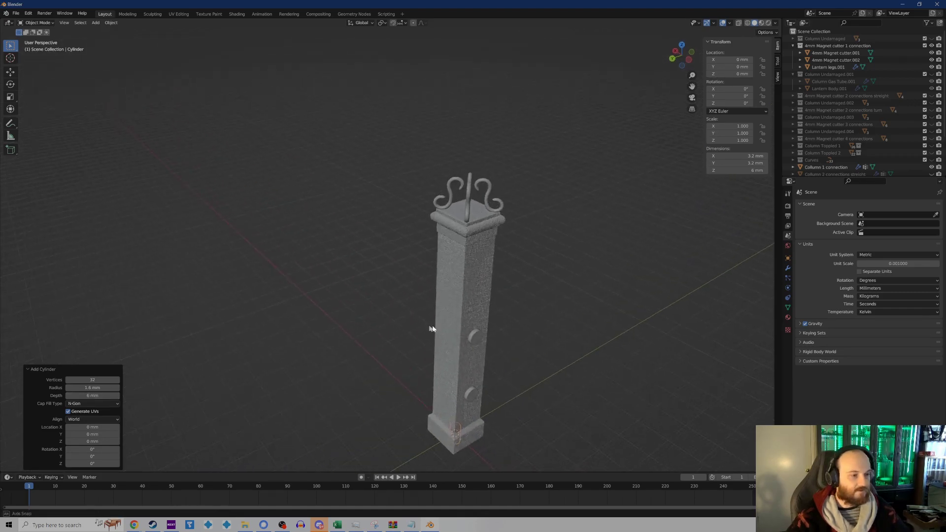
key(g)
key(z)
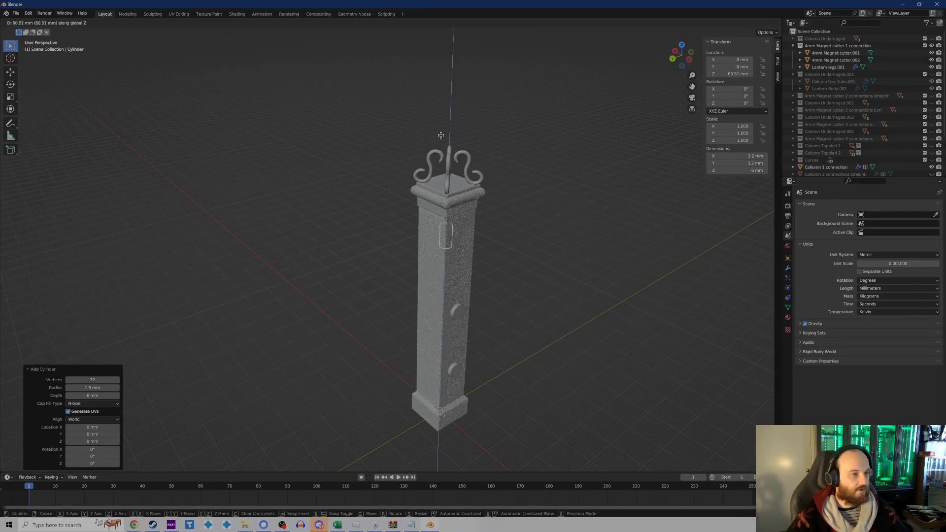
click(444, 93)
middle_drag(501, 220, 364, 261)
Make the Column Undamaged.001 collection visible and select Column Gas Tube.001 in wireframe to compare its base with the cylinder
scroll(822, 114, down, 3)
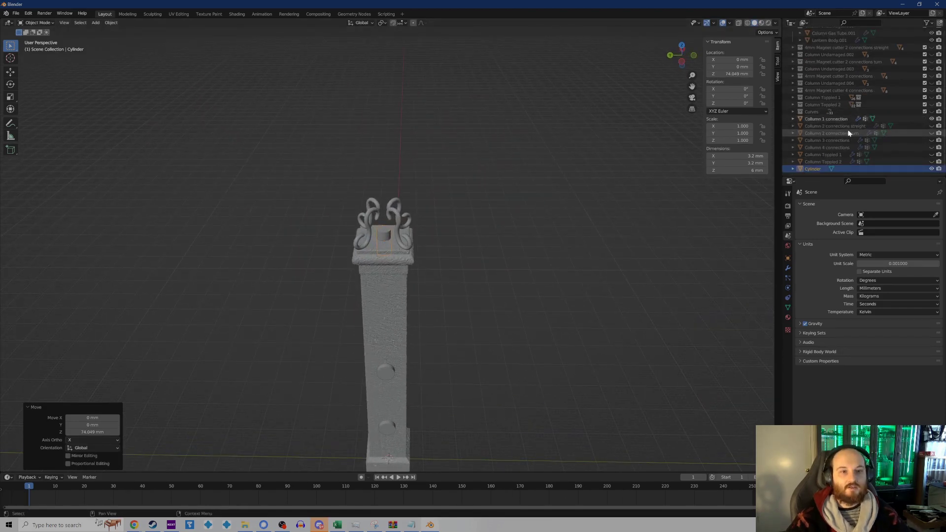
mouse_move(816, 174)
mouse_down()
mouse_move(848, 48)
mouse_move(814, 171)
mouse_up()
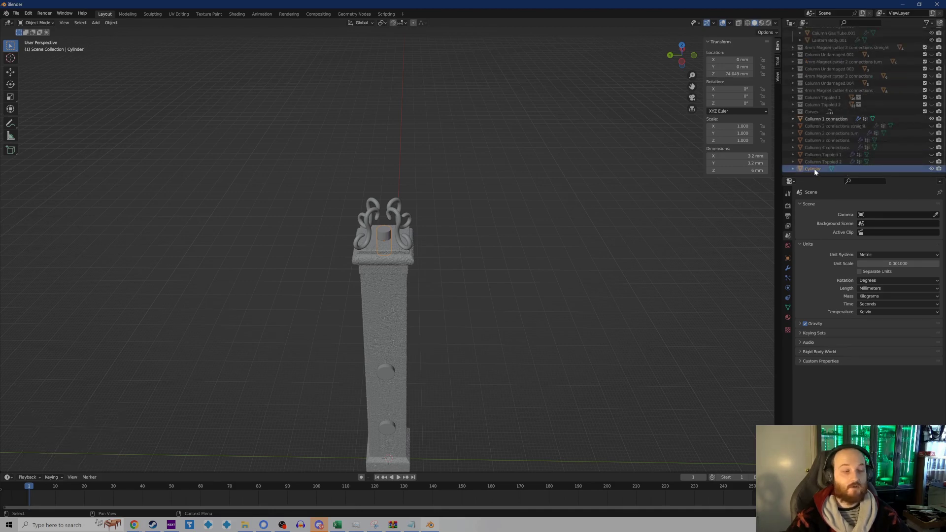
scroll(837, 113, up, 5)
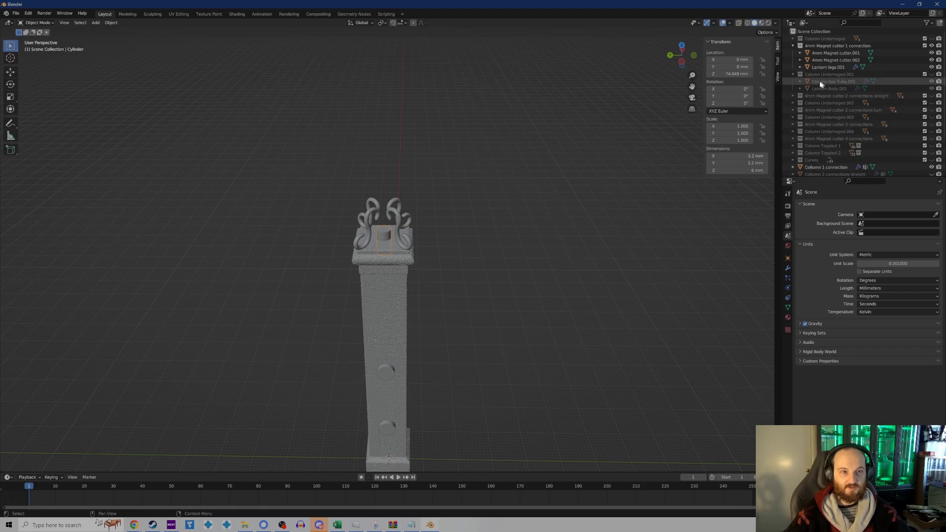
click(932, 74)
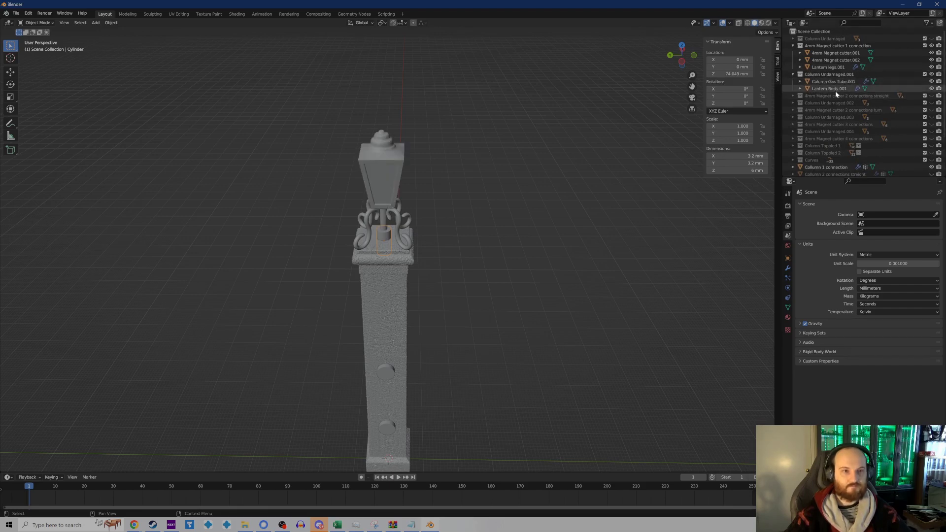
click(832, 81)
middle_drag(439, 252, 495, 313)
key(shift+z)
scroll(404, 294, up, 5)
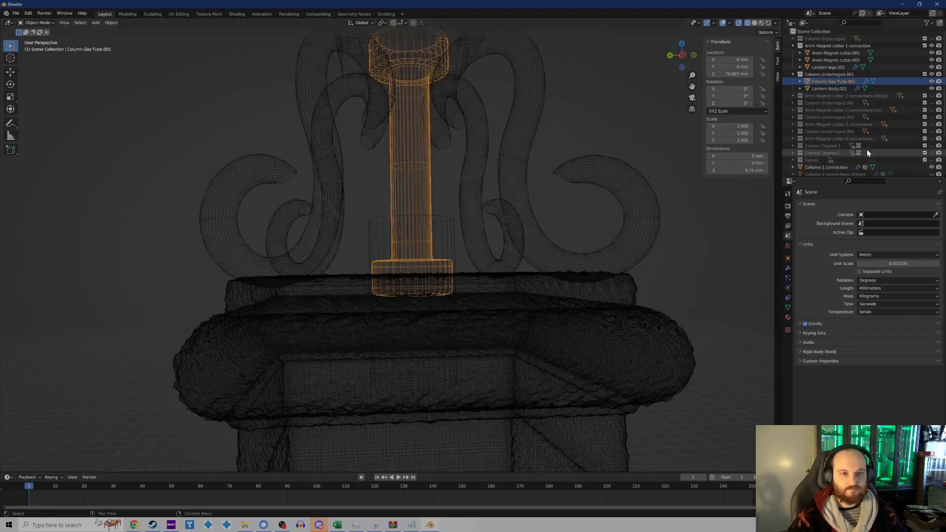
Raise the cylinder about 2.95 mm along Z to surround the gas tube's base, and return to solid shading
scroll(867, 152, down, 3)
click(810, 169)
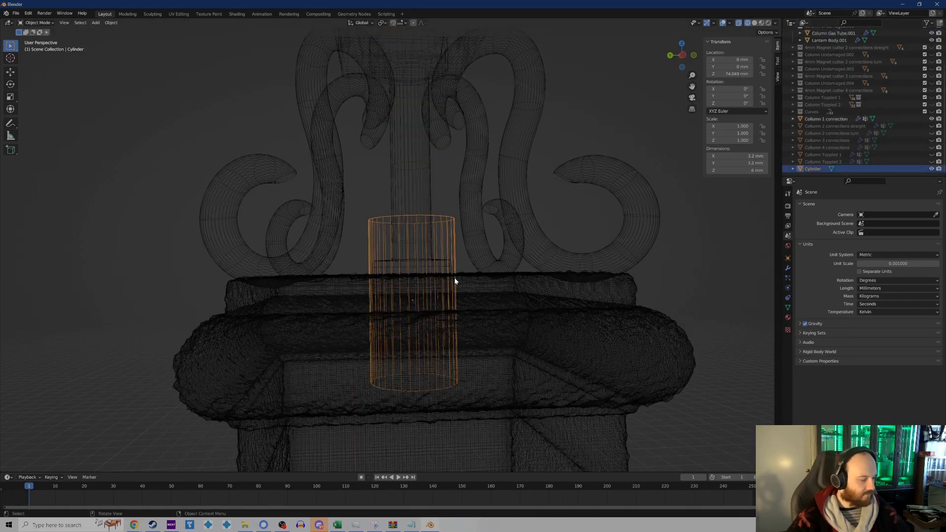
key(g)
key(z)
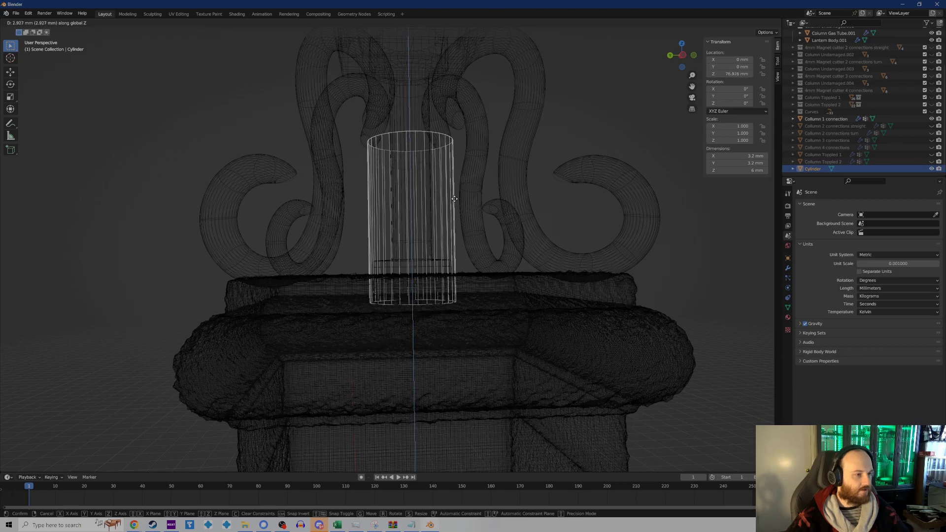
click(458, 279)
scroll(459, 281, up, 3)
middle_drag(458, 281, 488, 470)
key(shift+z)
scroll(495, 315, down, 4)
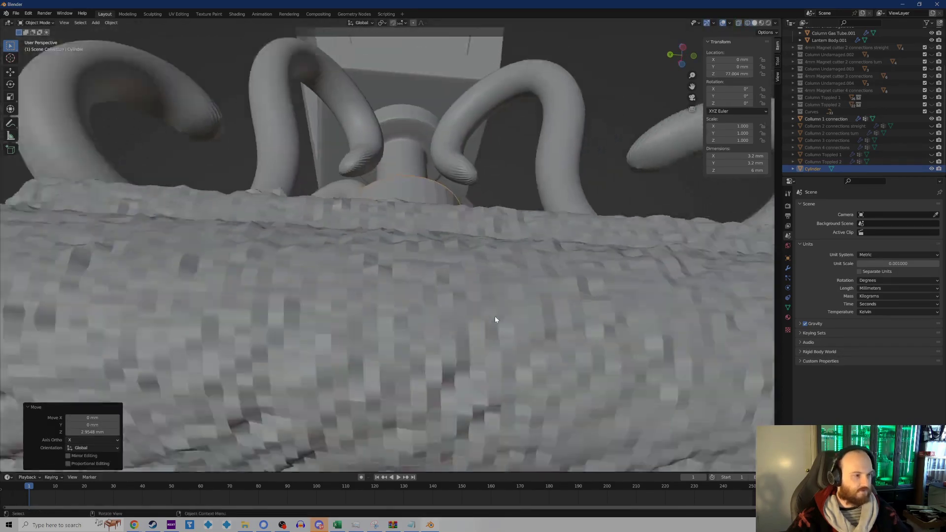
From inside the column, raise the cylinder about 0.2 mm along Z to align its base with the underside of the column top
mouse_move(495, 315)
middle_down()
mouse_move(483, 360)
mouse_move(505, 439)
mouse_move(387, 258)
mouse_move(419, 306)
middle_up()
scroll(505, 442, down, 5)
scroll(504, 312, up, 3)
middle_drag(504, 312, 395, 274)
scroll(398, 274, up, 3)
scroll(398, 275, up, 5)
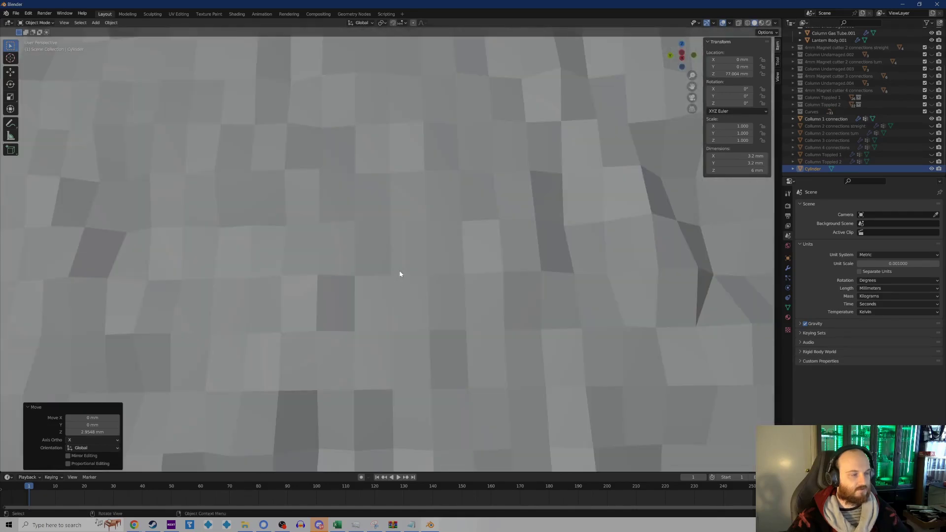
scroll(399, 272, down, 5)
middle_drag(431, 224, 352, 302)
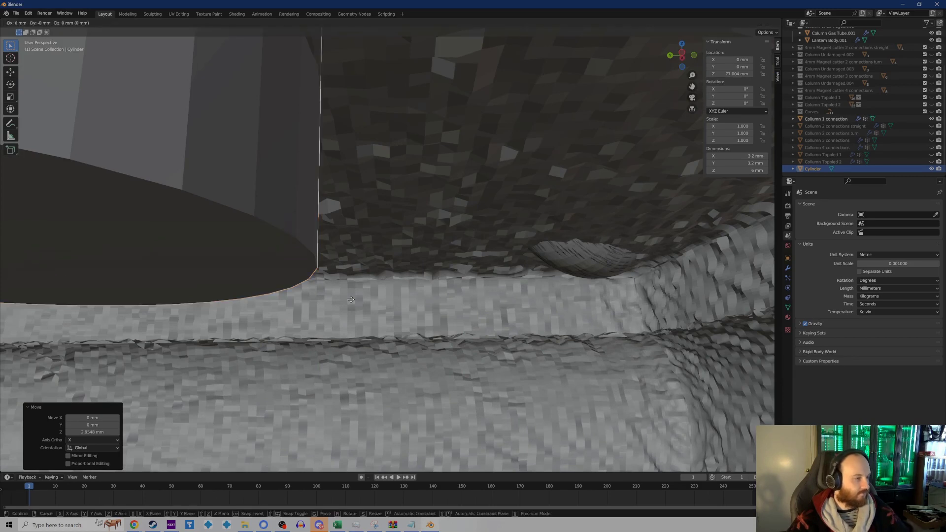
key(g)
key(z)
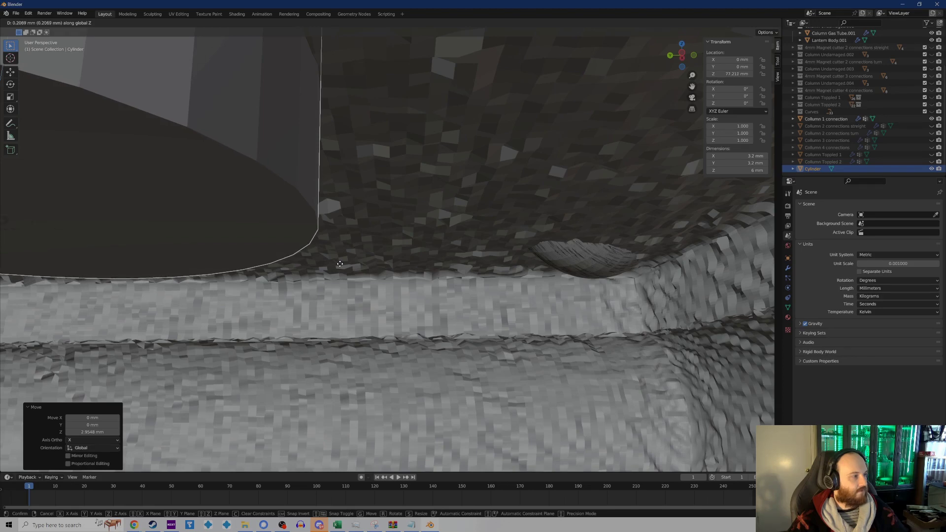
click(341, 266)
scroll(372, 255, down, 10)
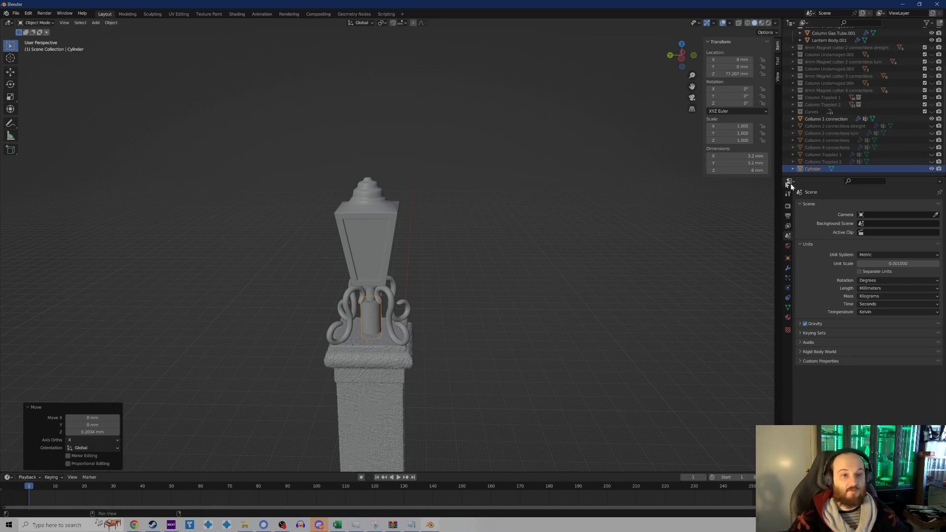
Lower the cylinder cutter by 0.5 mm along Z
click(815, 171)
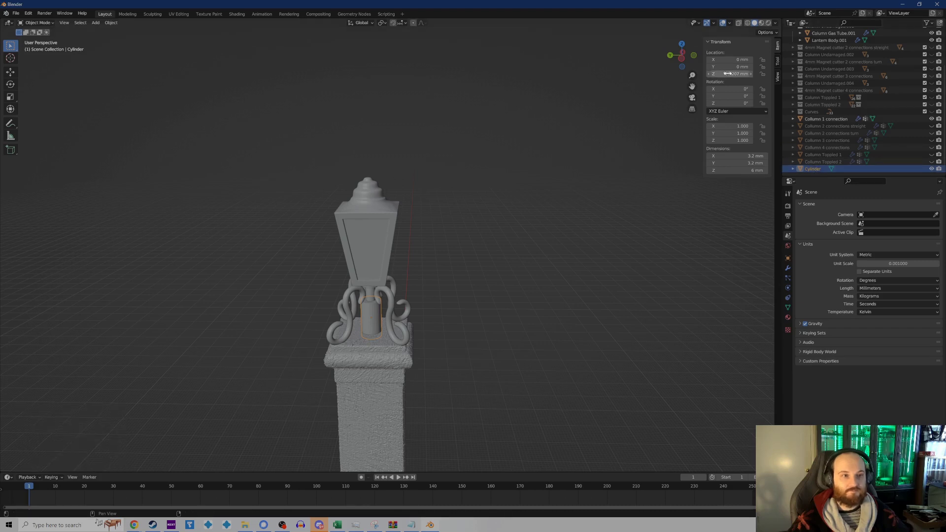
click(740, 74)
click(740, 75)
text(-)
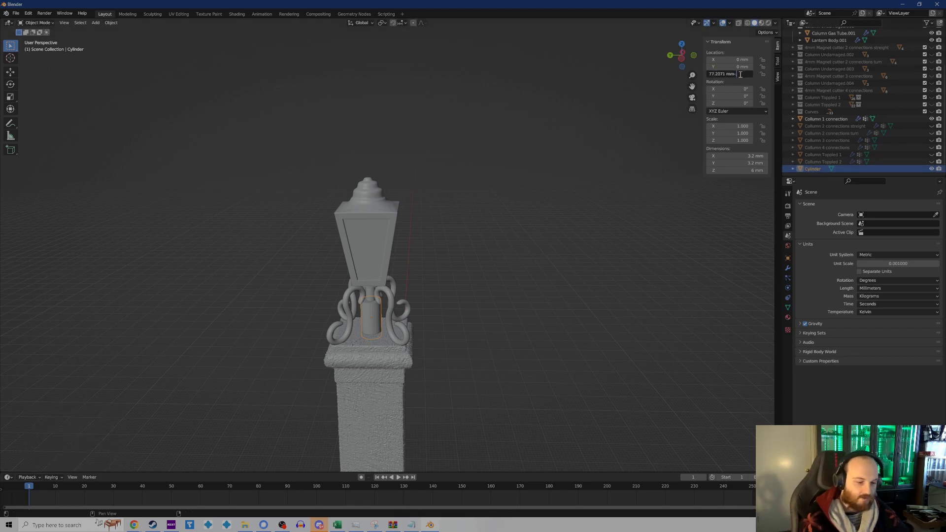
text(0.5)
key(Return)
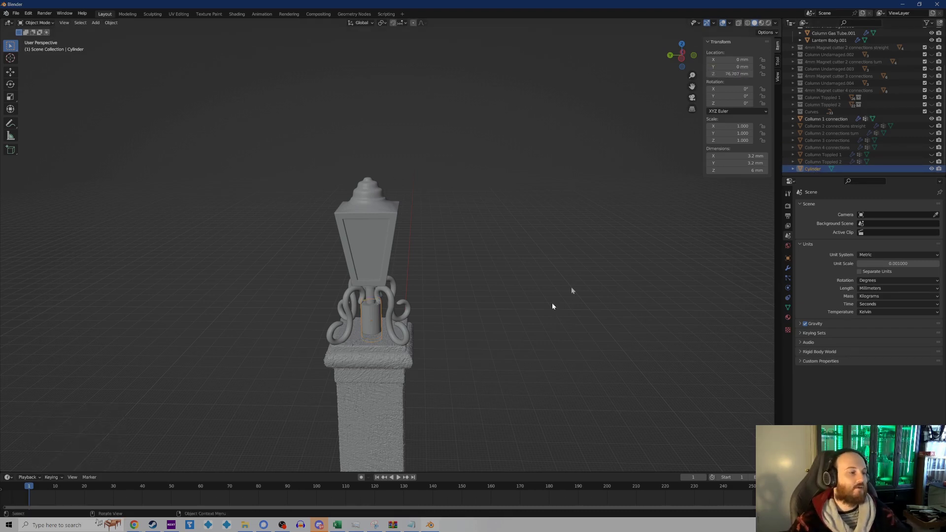
mouse_move(404, 347)
middle_down()
mouse_move(403, 331)
mouse_move(412, 333)
middle_up()
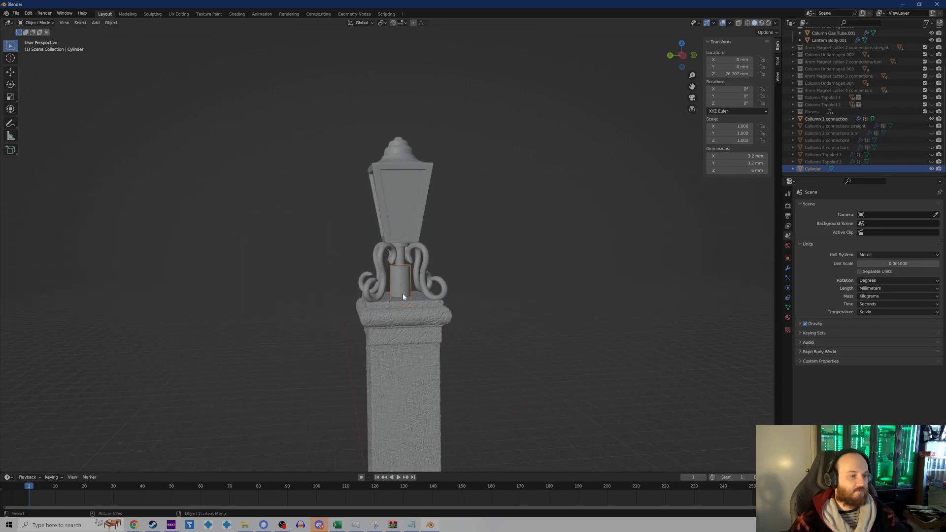
middle_drag(405, 299, 398, 319)
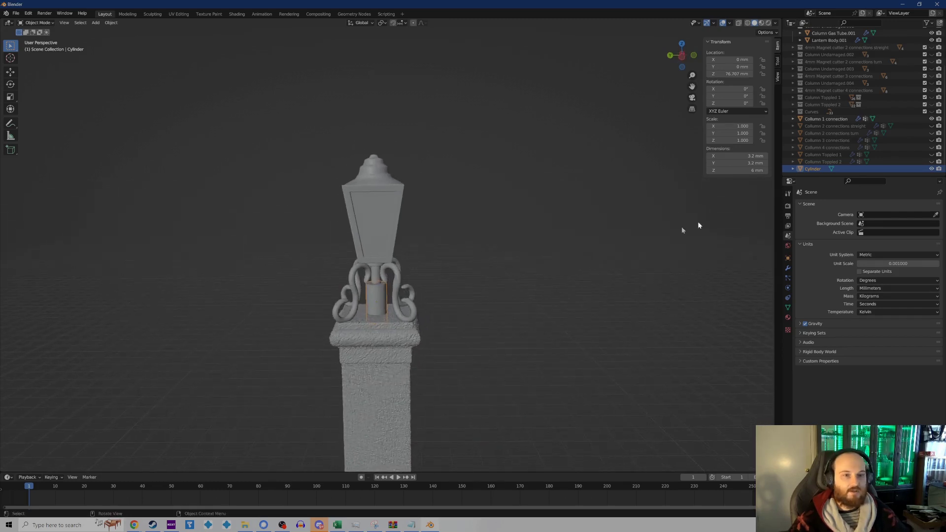
Rename the cylinder as Gas tube hole cutter.001
double_click(813, 169)
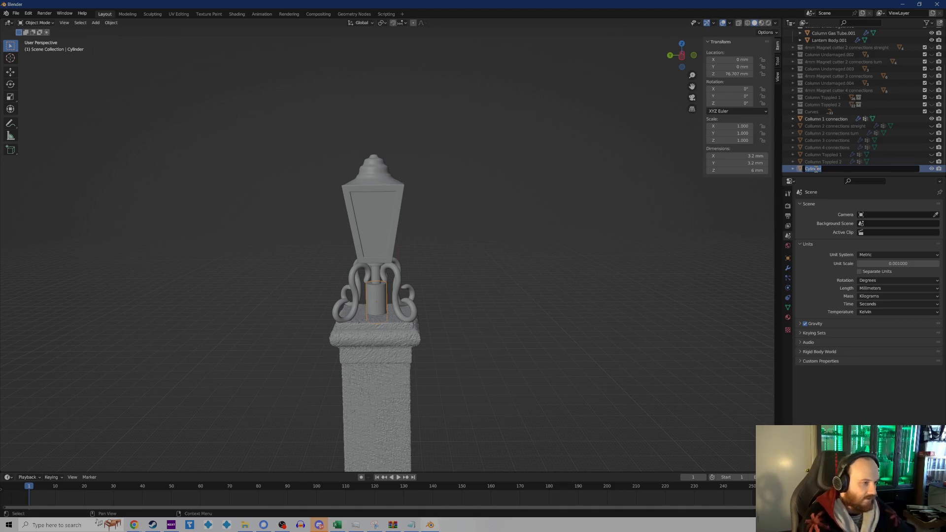
text(Gas Tube)
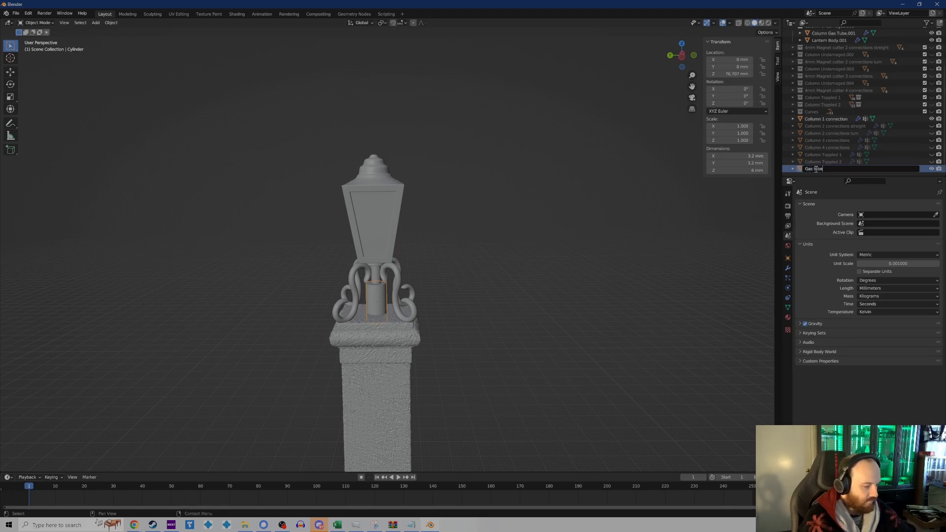
text(hole cutt)
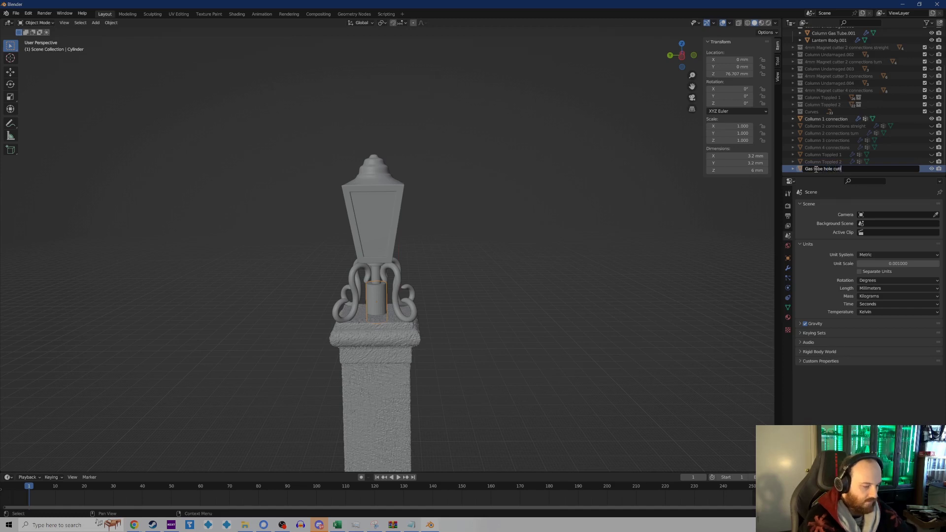
text(er)
key(Return)
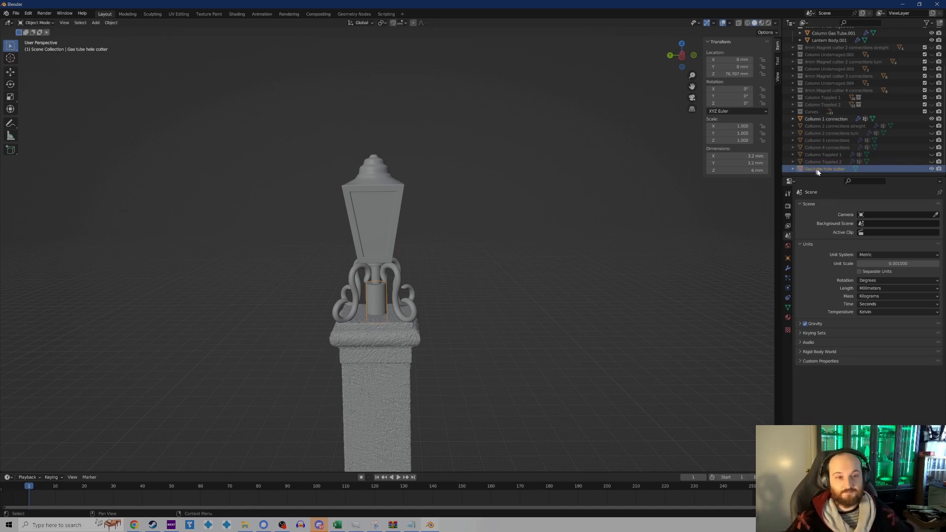
scroll(846, 158, up, 3)
scroll(846, 147, down, 3)
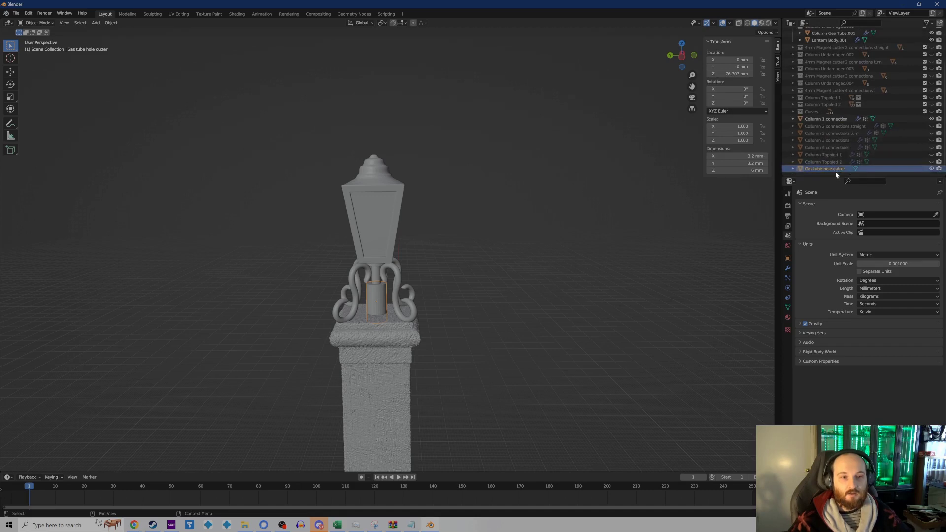
double_click(838, 168)
click(845, 169)
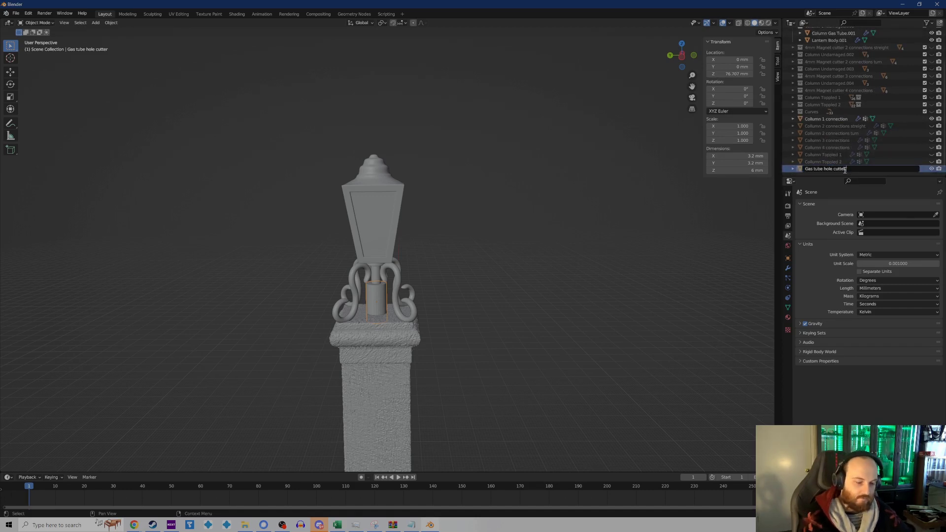
text(.001)
key(Return)
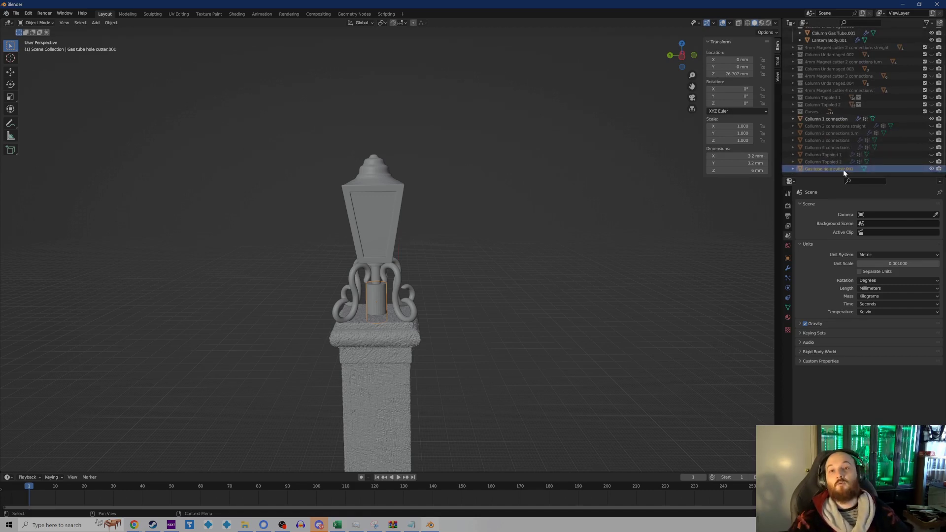
Move Gas tube hole cutter.001 into the 4mm Magnet cutter 1 connection collection, and collapse that collection and Column Undamaged.001
scroll(844, 129, up, 3)
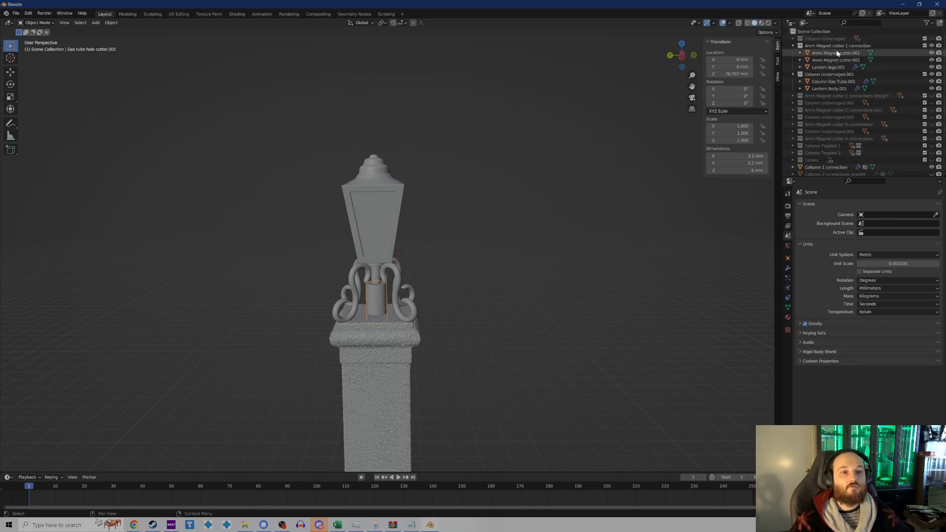
scroll(845, 89, down, 3)
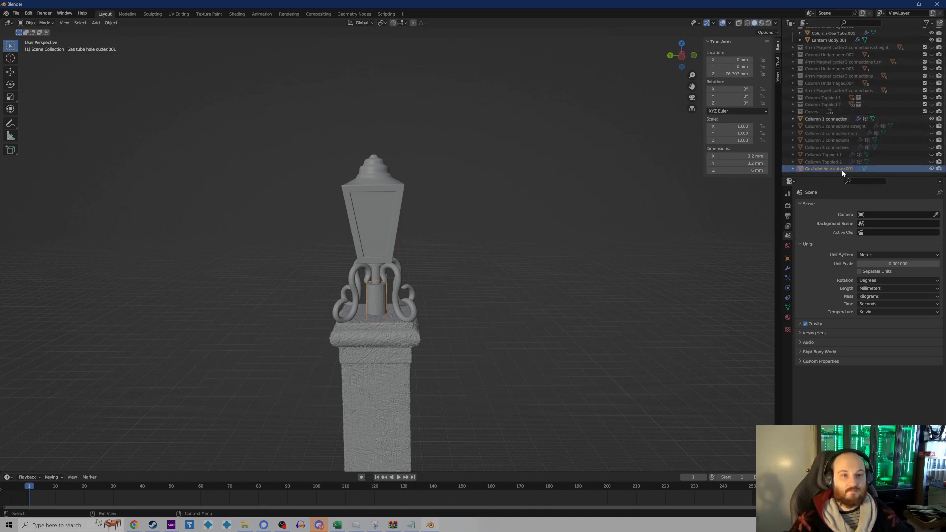
drag(843, 168, 840, 48)
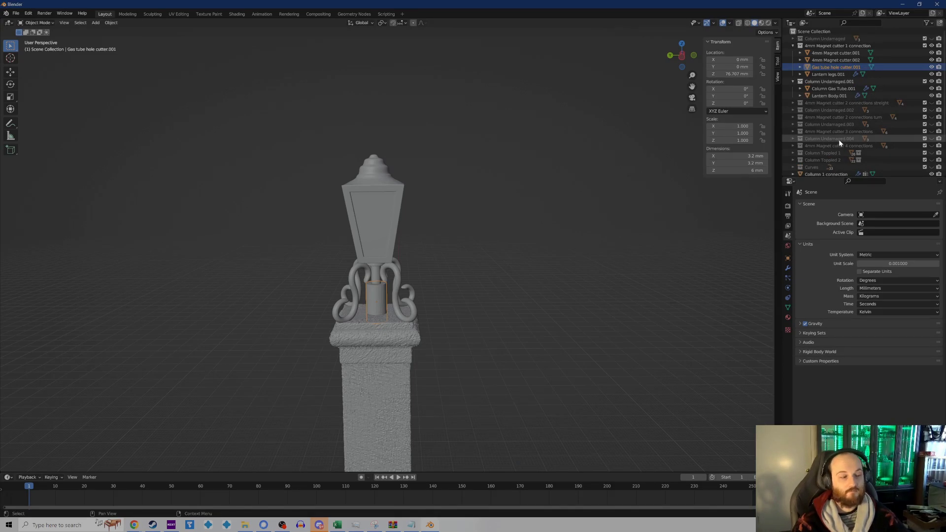
click(792, 45)
click(792, 53)
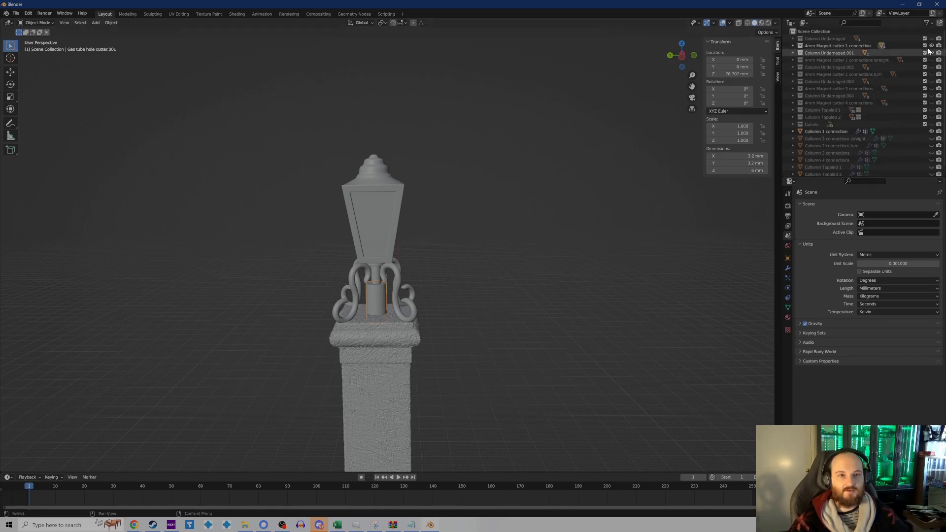
Hide the 4mm Magnet cutter 1 connection and Column Undamaged.001 collections and inspect the holes in the column's top and side
click(931, 53)
click(931, 53)
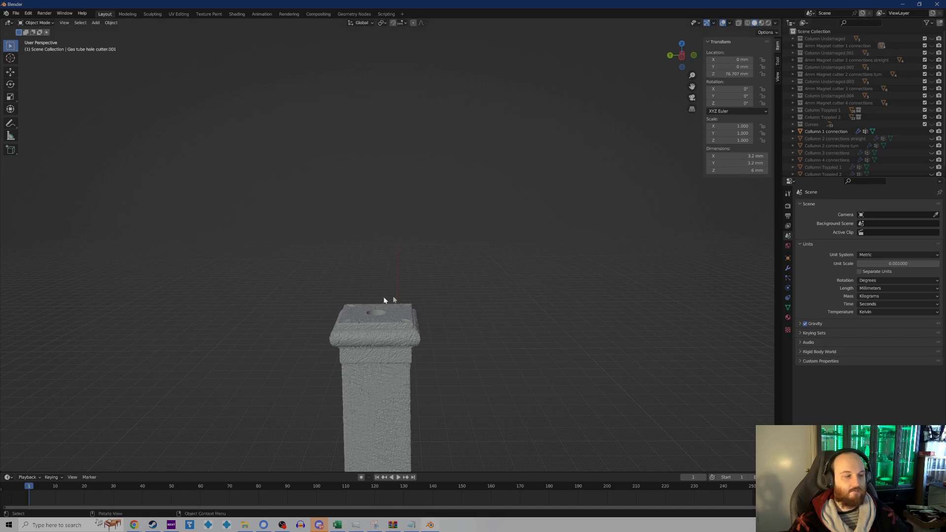
middle_drag(383, 296, 392, 252)
scroll(386, 243, up, 5)
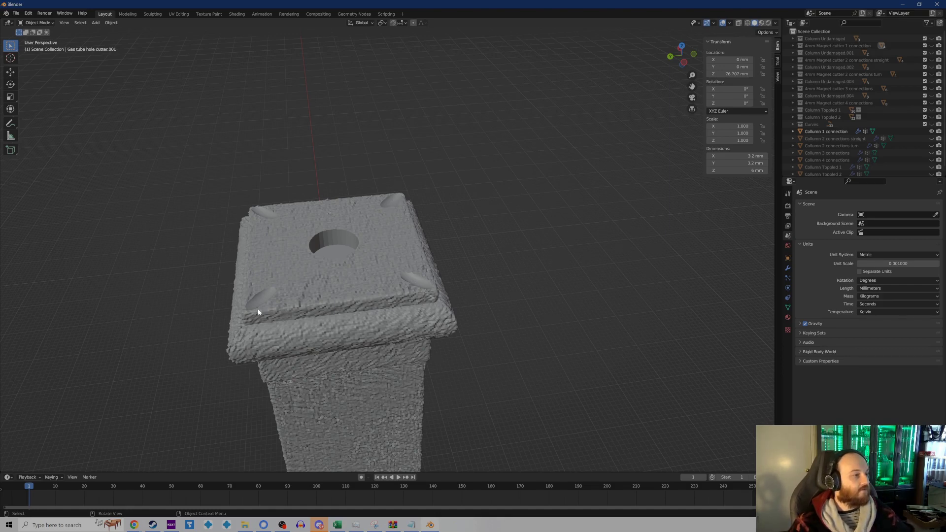
scroll(389, 311, down, 2)
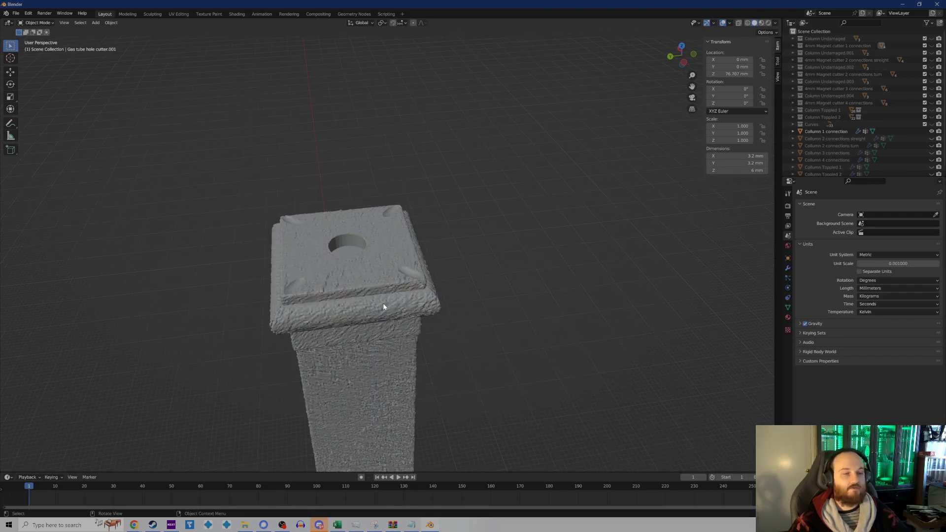
scroll(407, 353, down, 5)
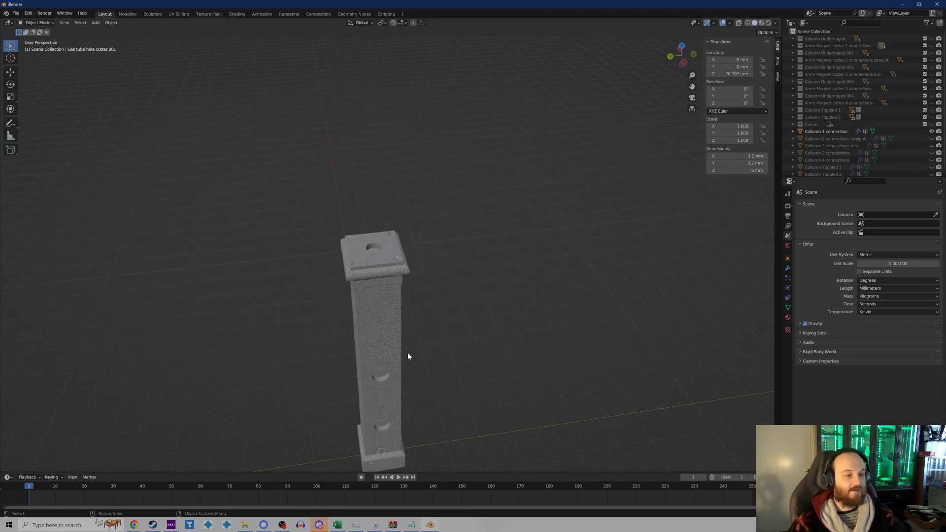
middle_drag(408, 356, 384, 340)
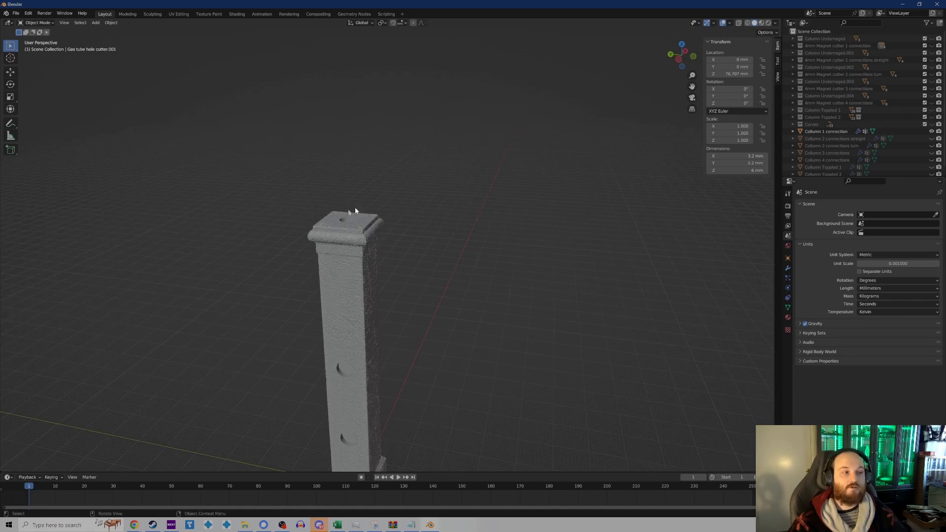
middle_drag(380, 257, 329, 414)
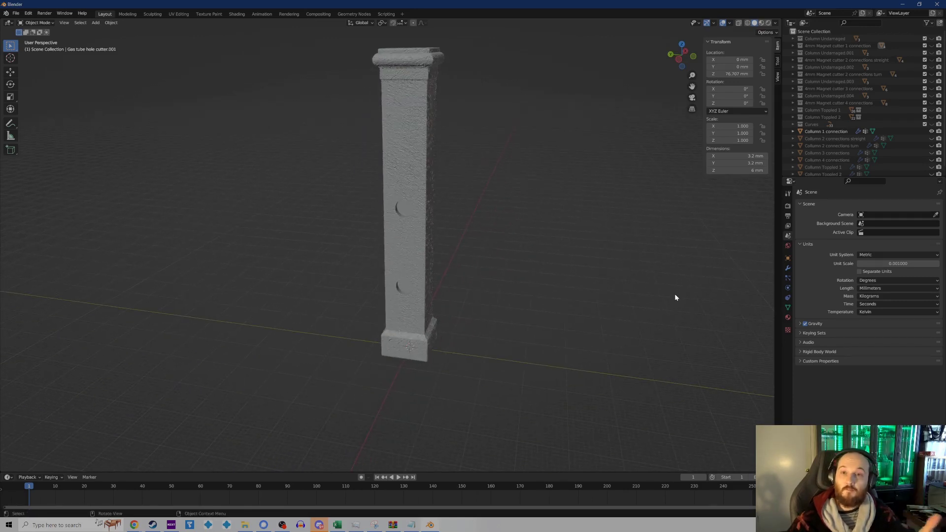
Expand the Column Undamaged.001 collection, make it visible and select Column Gas Tube.001 and Lantern Body.001
click(791, 53)
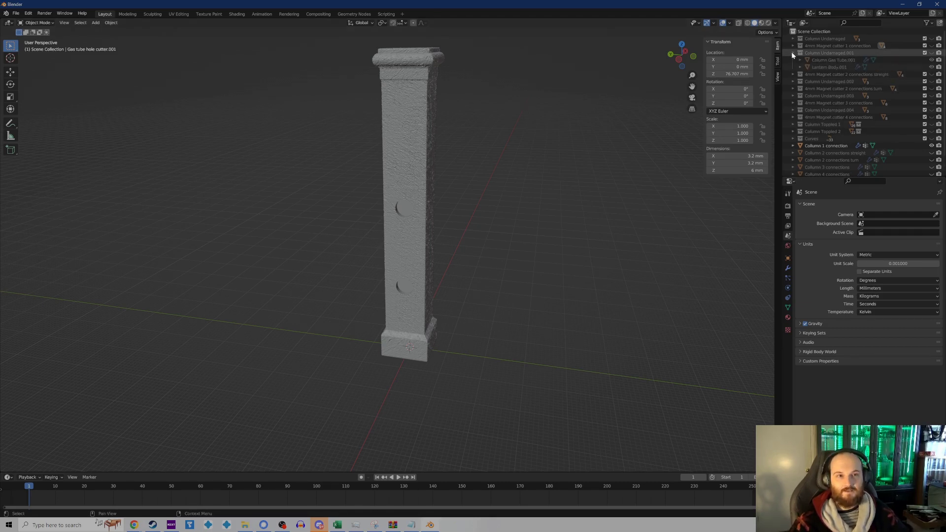
click(832, 68)
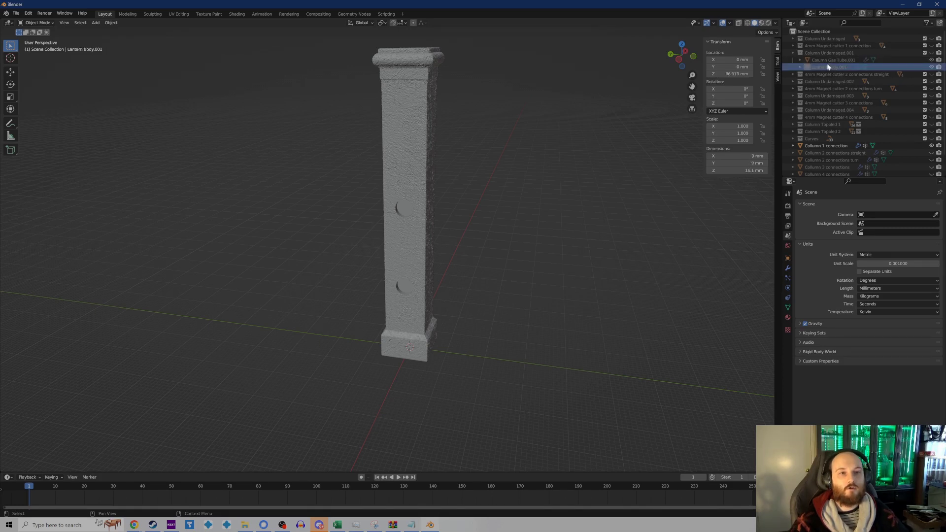
click(832, 61)
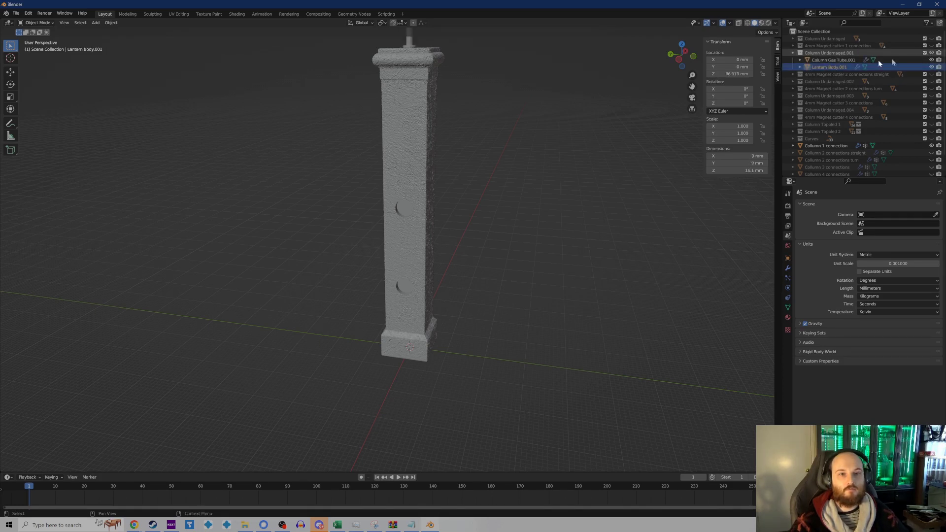
shift+click(823, 67)
click(800, 67)
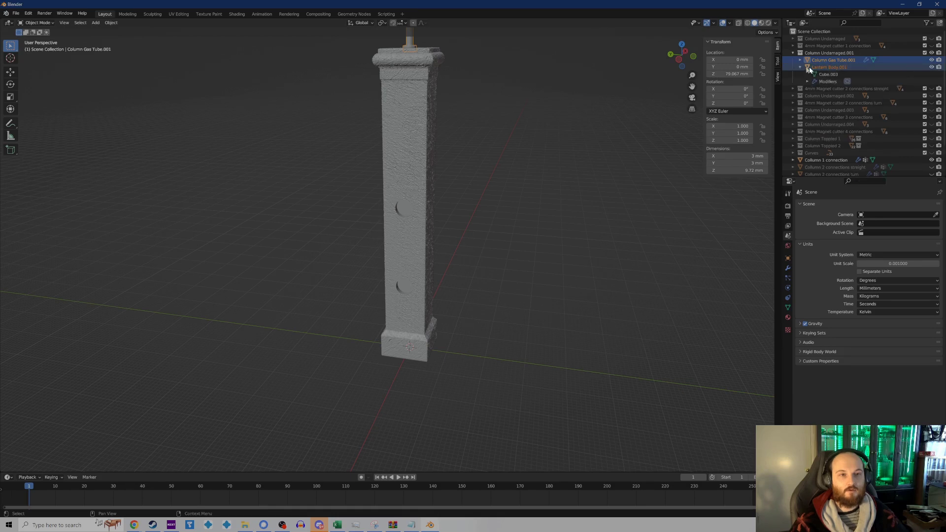
Create a new collection directly under the Scene Collection and name it Lantern bitz
click(810, 31)
key(c)
double_click(818, 146)
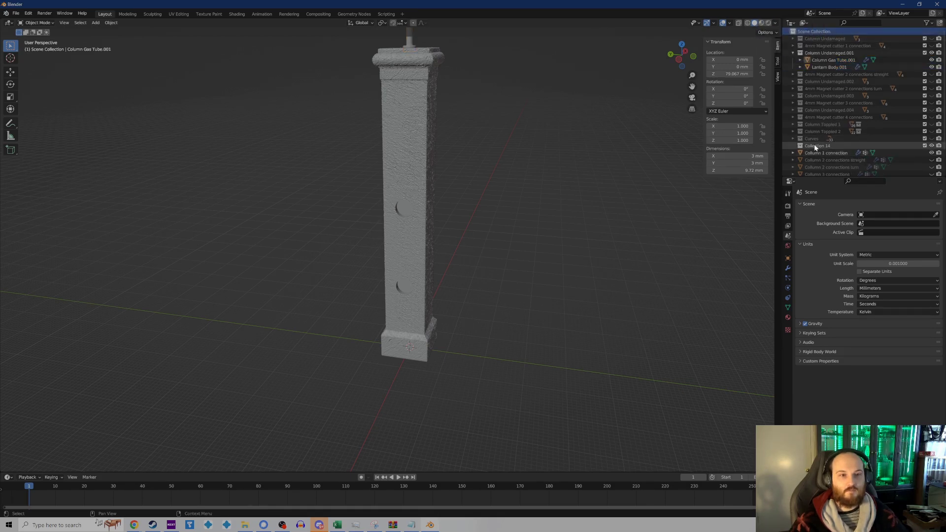
scroll(843, 167, down, 2)
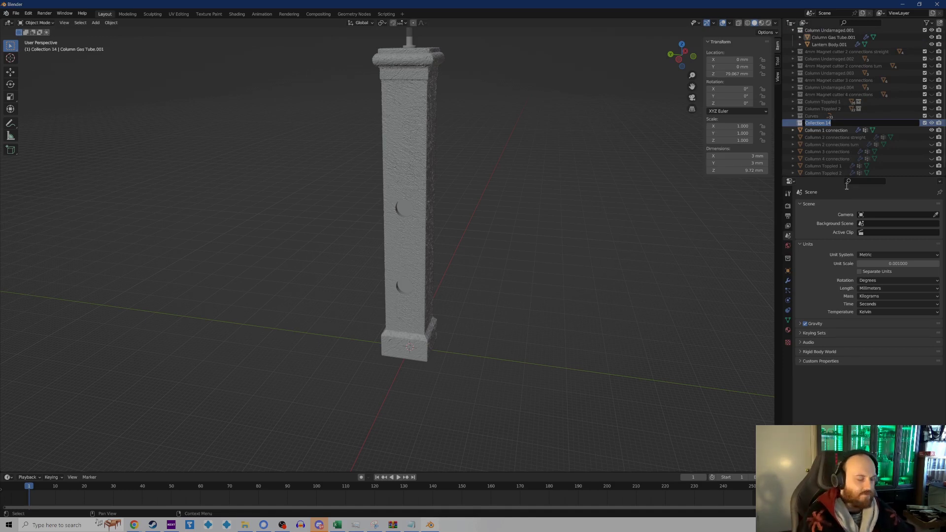
text(Lantern)
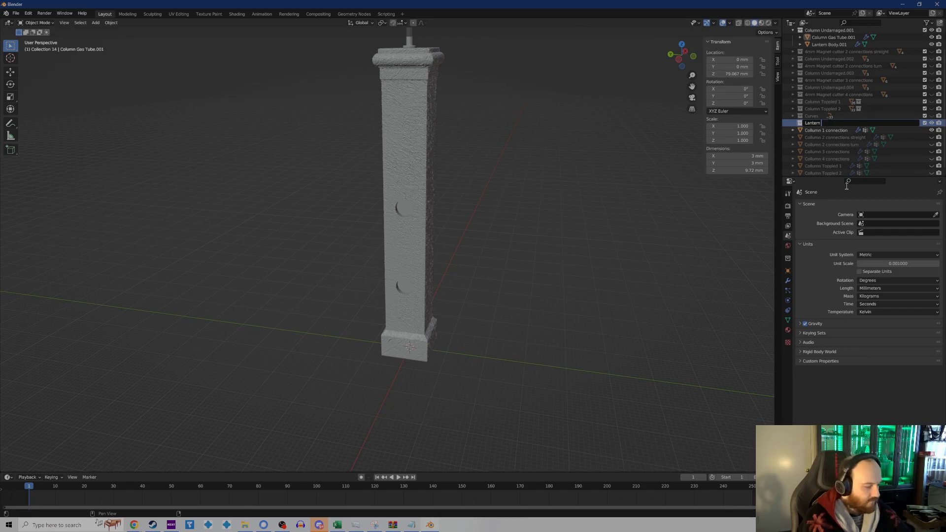
text( bitz)
key(Return)
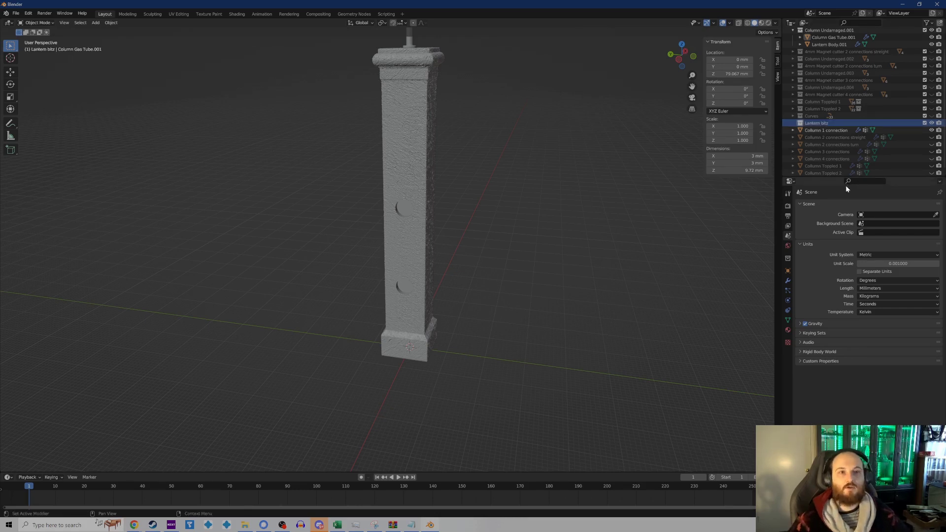
Move Column Gas Tube.001 into the Lantern bitz collection and Lantern Body.001 directly into the Scene Collection
scroll(860, 84, up, 2)
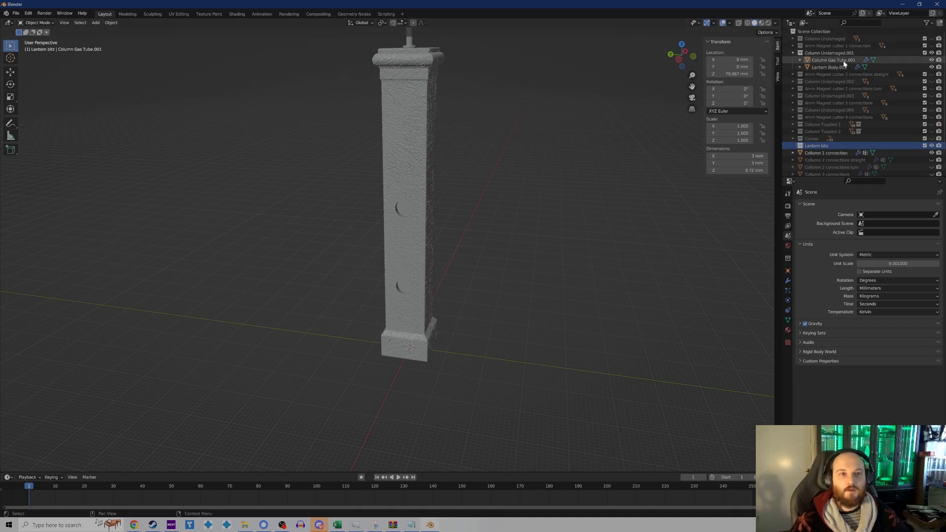
drag(836, 63, 815, 146)
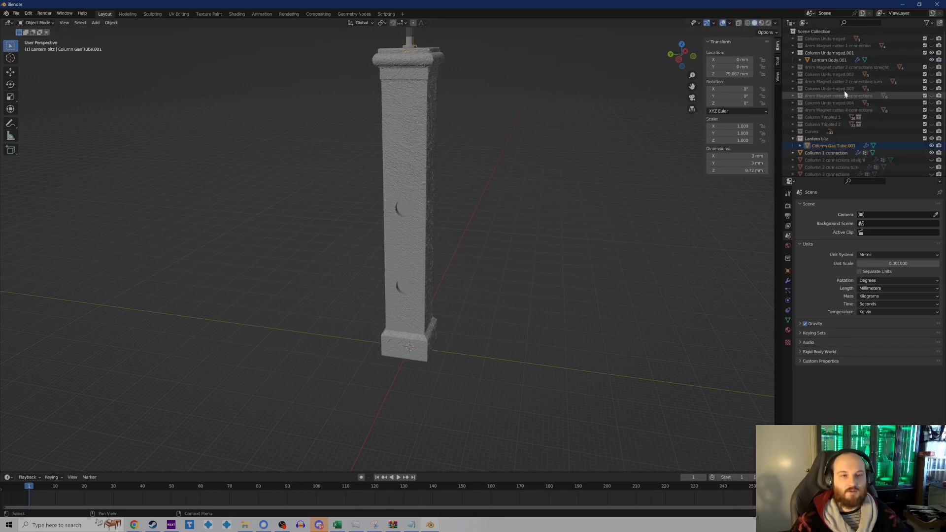
drag(832, 59, 829, 122)
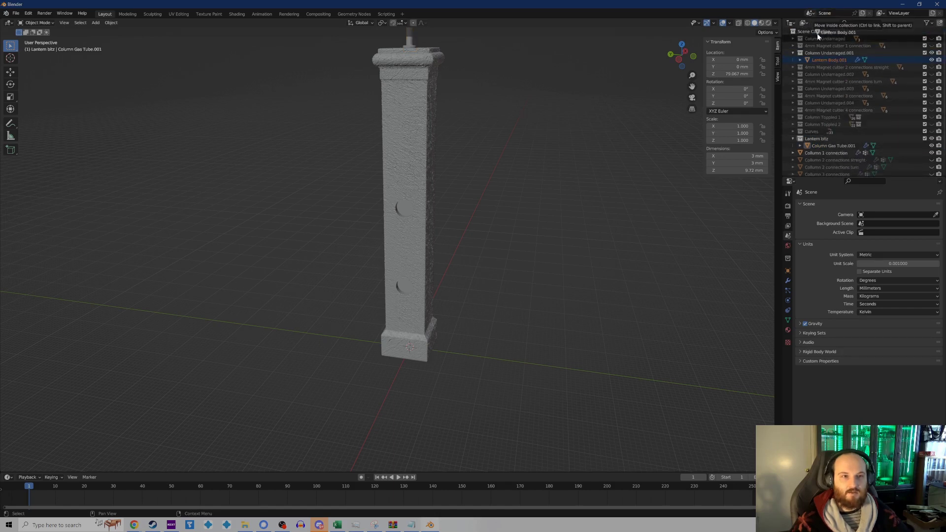
scroll(836, 120, down, 2)
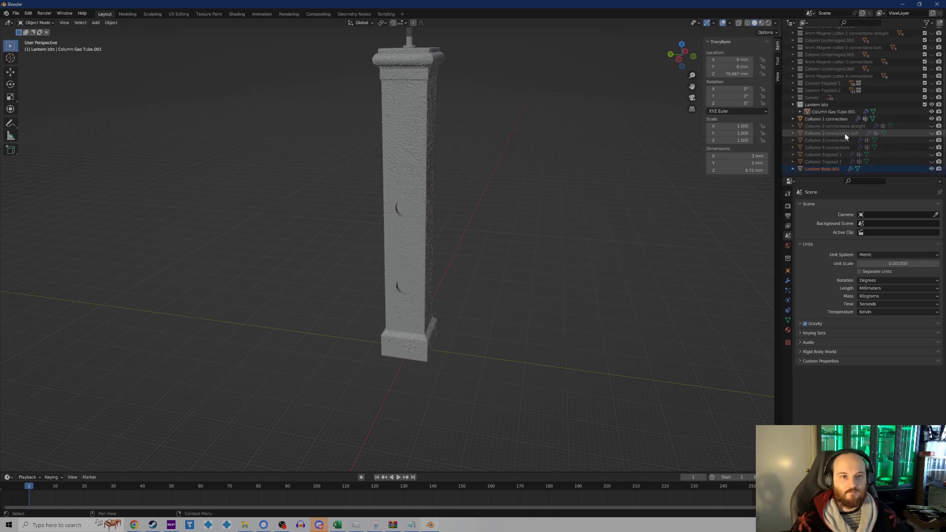
Rename Lantern Body.001 to Lantern Body
double_click(832, 170)
click(845, 171)
key(BackSpace)
key(BackSpace)
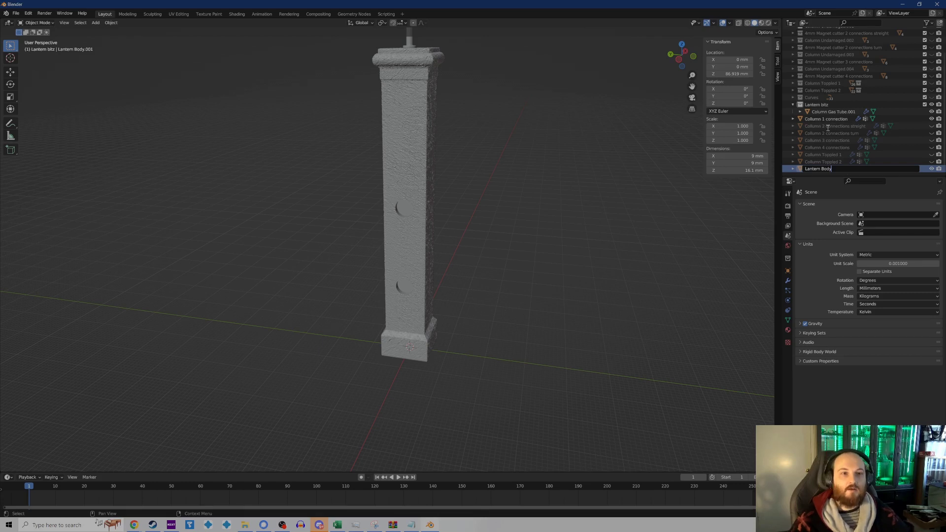
key(Return)
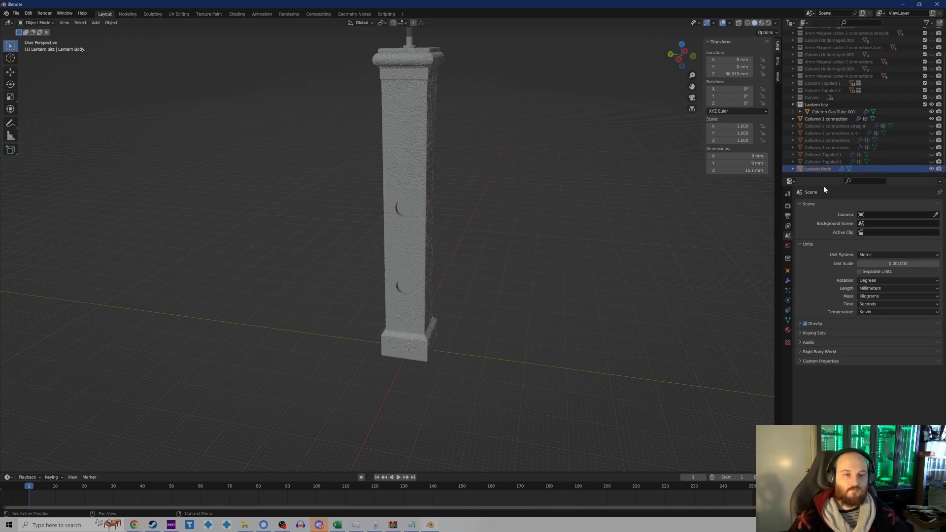
Select Column 1 connection and clear the collection from its Boolean.002 modifier
scroll(830, 111, up, 2)
scroll(830, 110, up, 1)
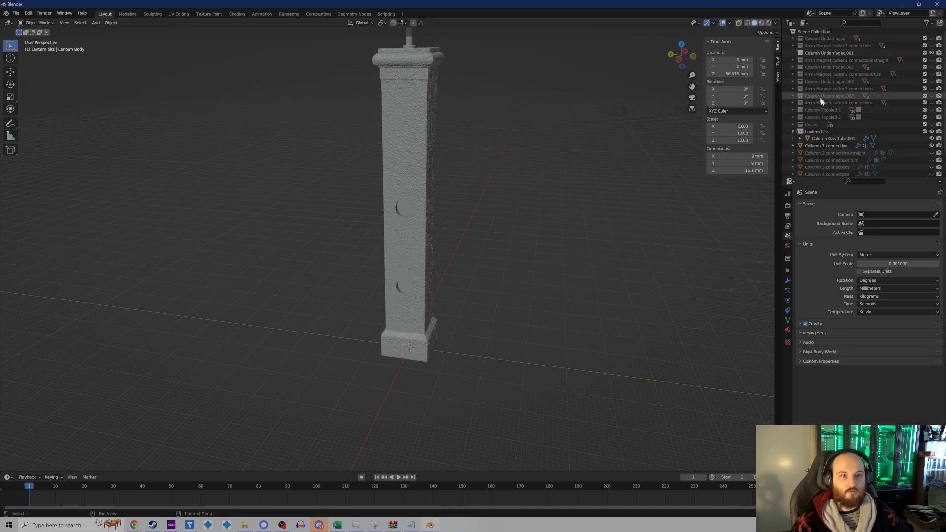
click(823, 45)
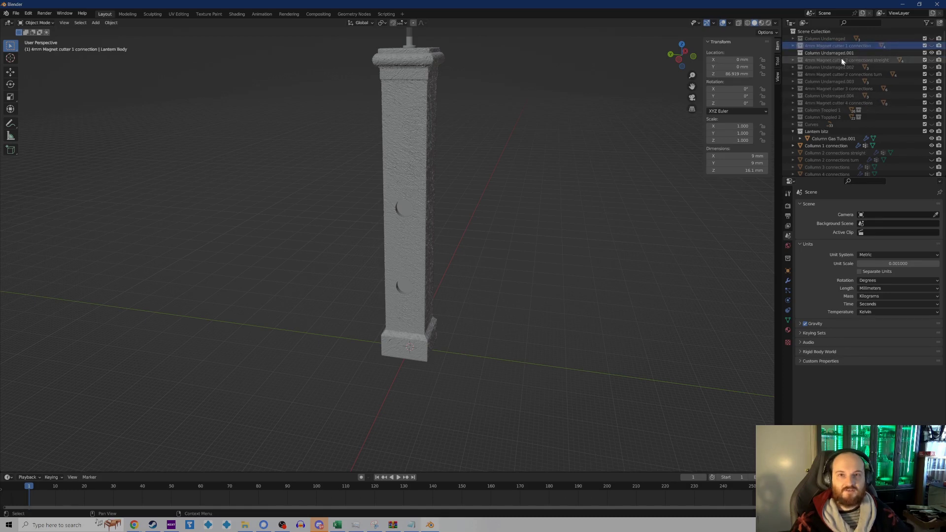
click(828, 146)
click(787, 280)
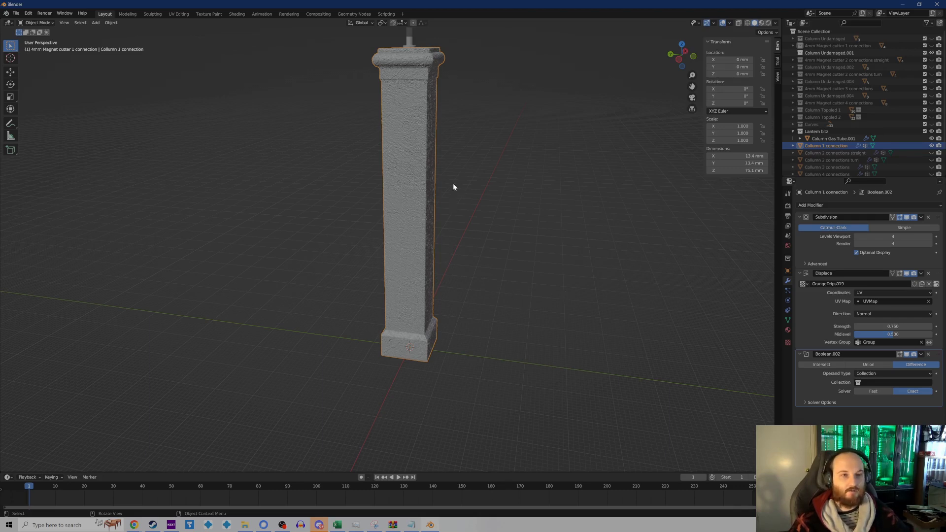
shift+middle_drag(450, 232, 410, 287)
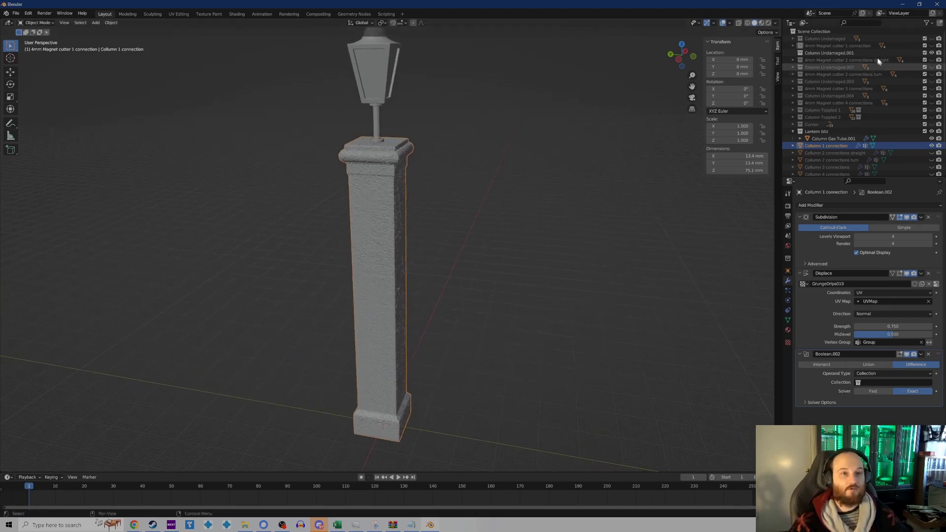
Show and expand the 4mm Magnet cutter 1 connection collection and duplicate Lantern legs.001 in place
click(931, 46)
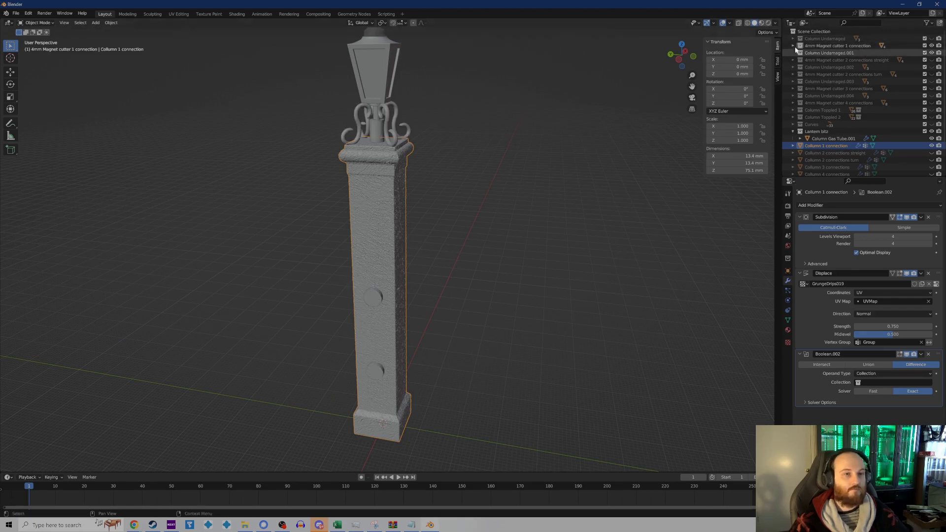
click(792, 46)
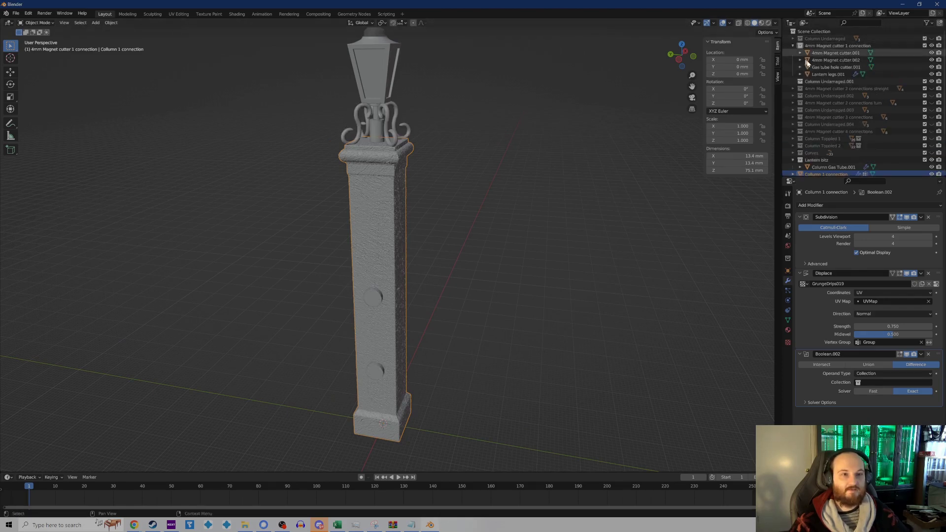
click(837, 74)
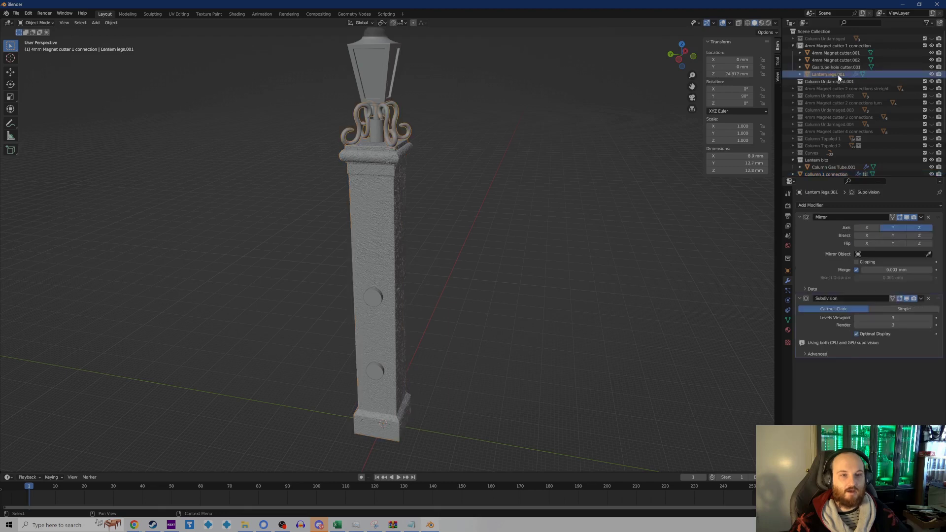
key(shift+d)
right_click(427, 229)
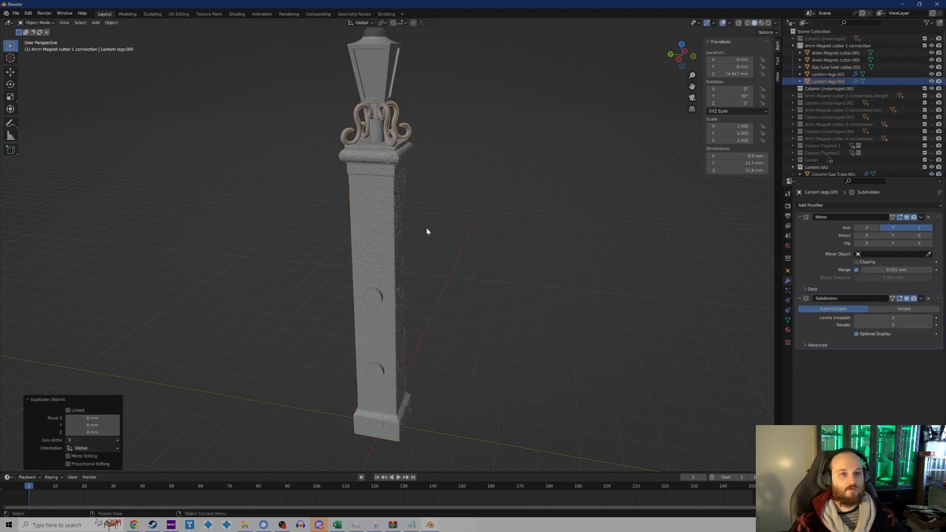
Rename the duplicated legs to Lantern legs and move them into the Lantern bitz collection
double_click(837, 82)
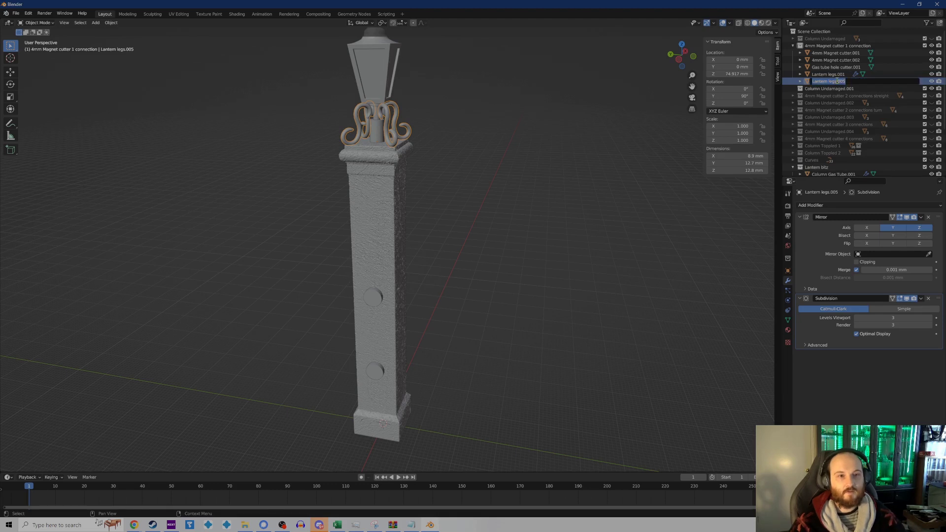
key(BackSpace)
key(BackSpace)
key(BackSpace)
key(Return)
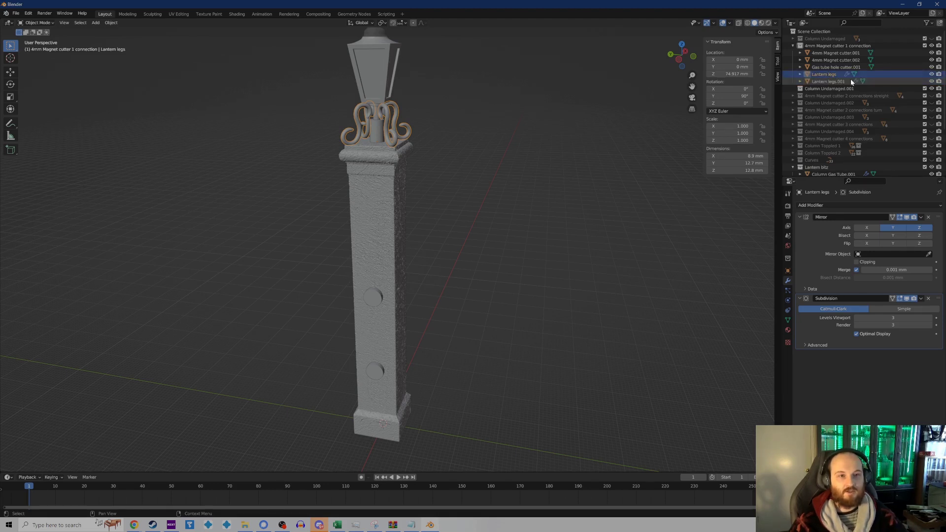
drag(827, 78, 820, 109)
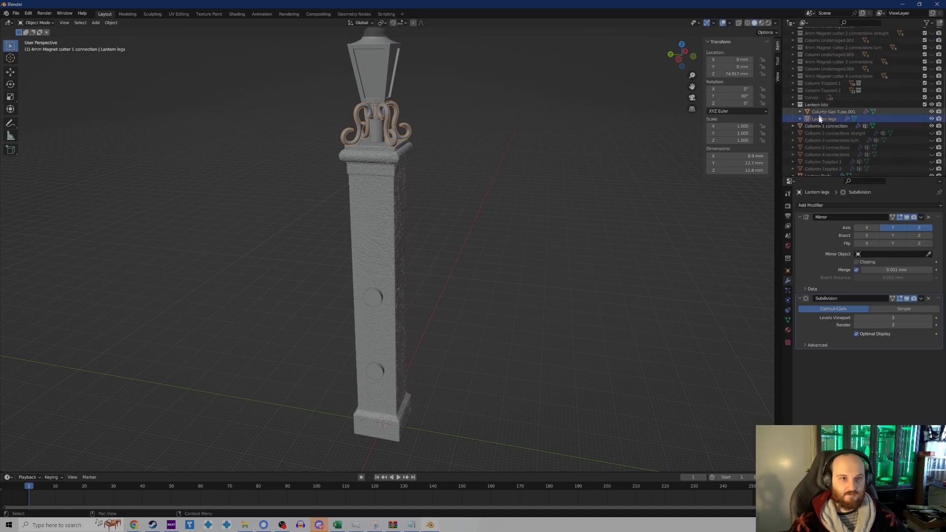
Collapse and hide the Lantern bitz and 4mm Magnet cutter 1 connection collections, keeping Column 1 connection visible
click(792, 105)
click(931, 118)
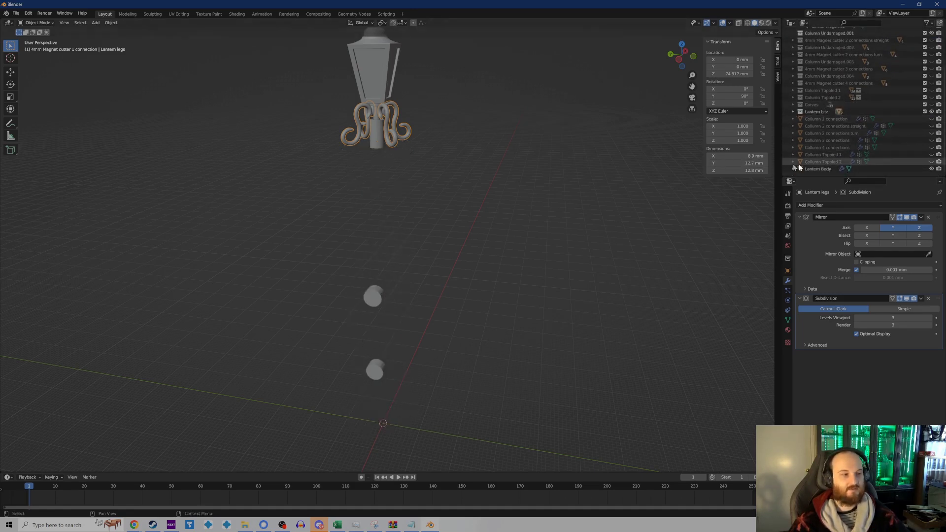
click(932, 118)
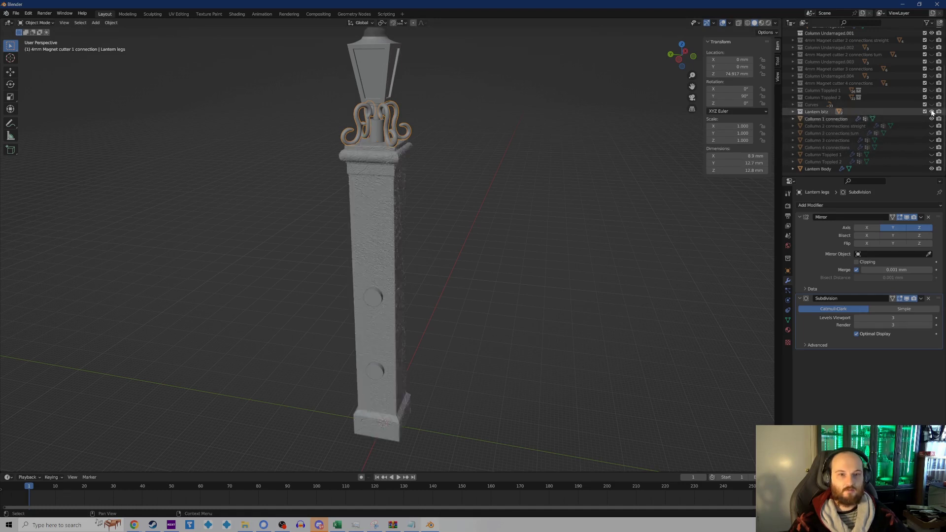
scroll(873, 106, up, 4)
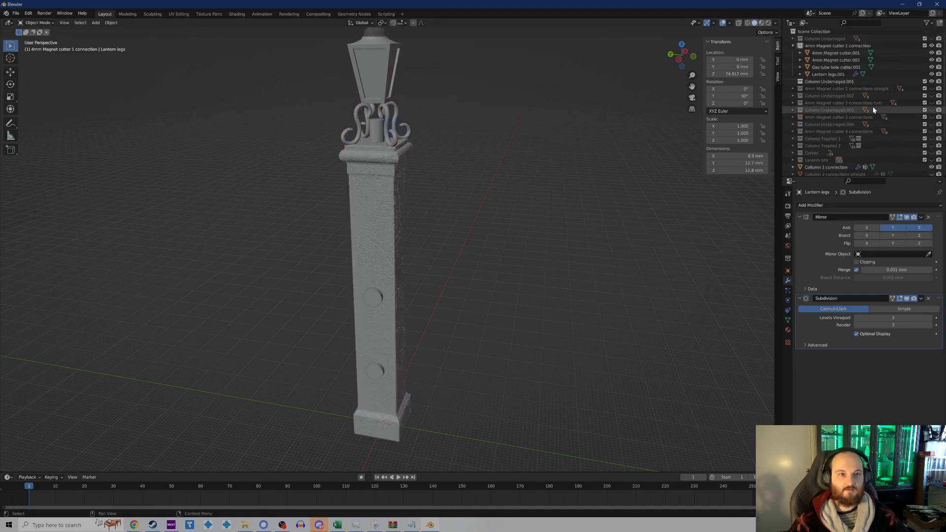
click(793, 45)
click(932, 45)
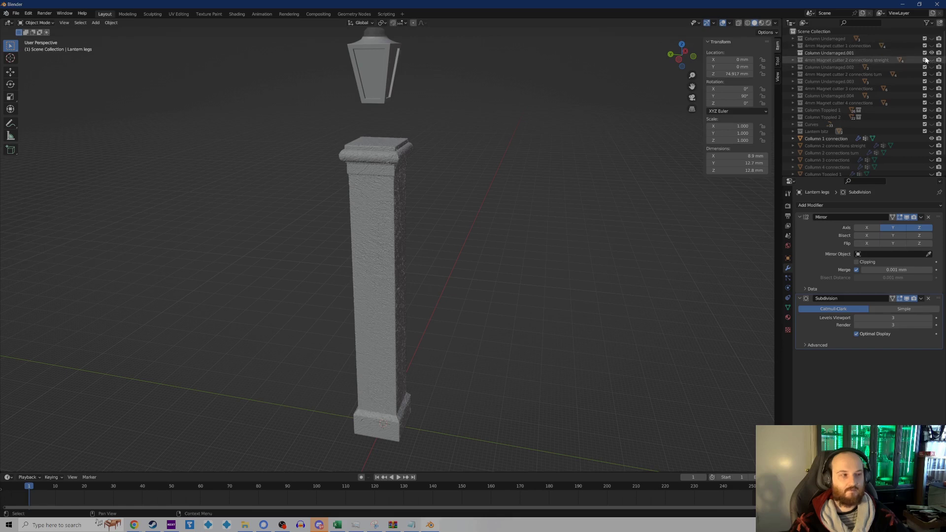
Add a Boolean modifier to Lantern Body, set to Union with operand type Collection and the Lantern bitz collection
scroll(870, 113, down, 2)
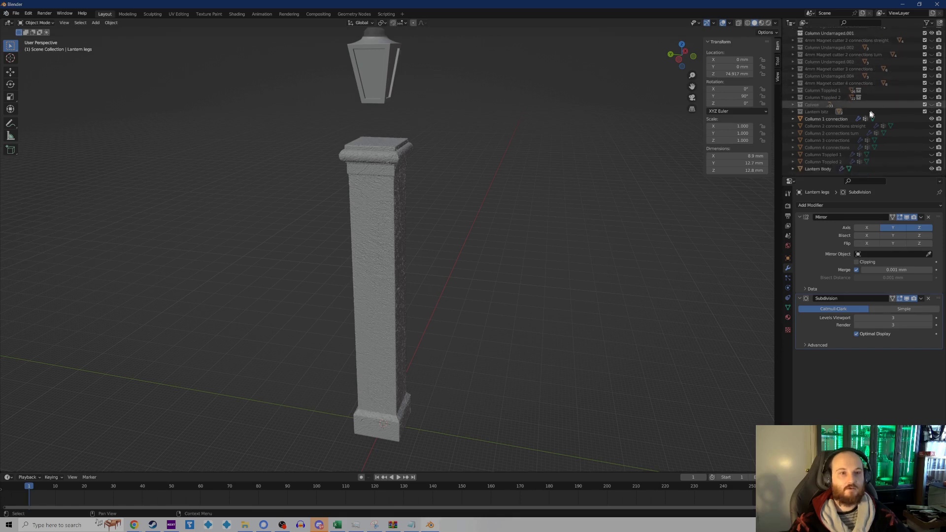
click(820, 169)
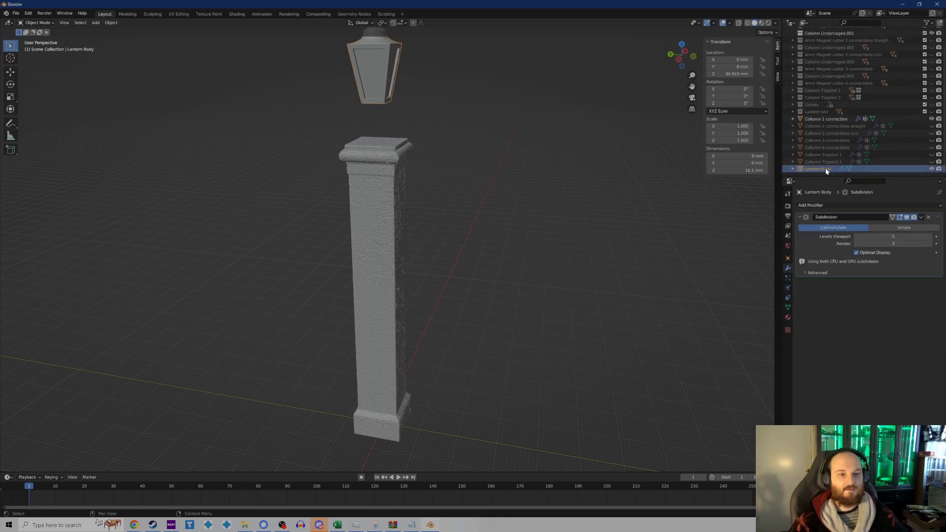
click(843, 205)
click(802, 242)
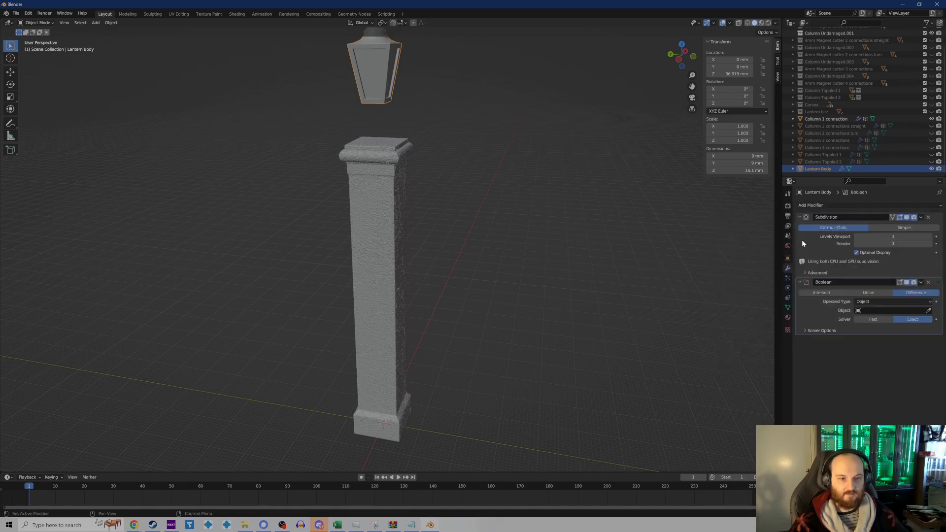
click(874, 293)
click(868, 291)
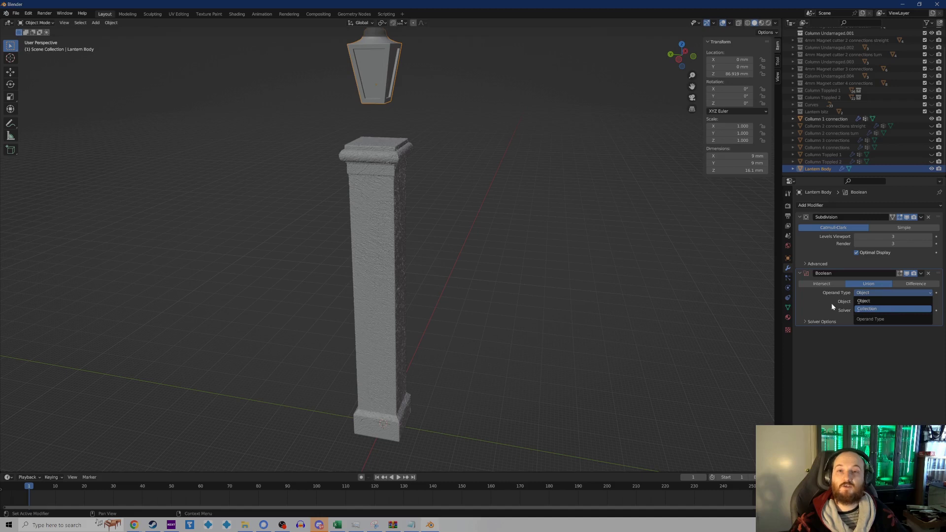
key(Return)
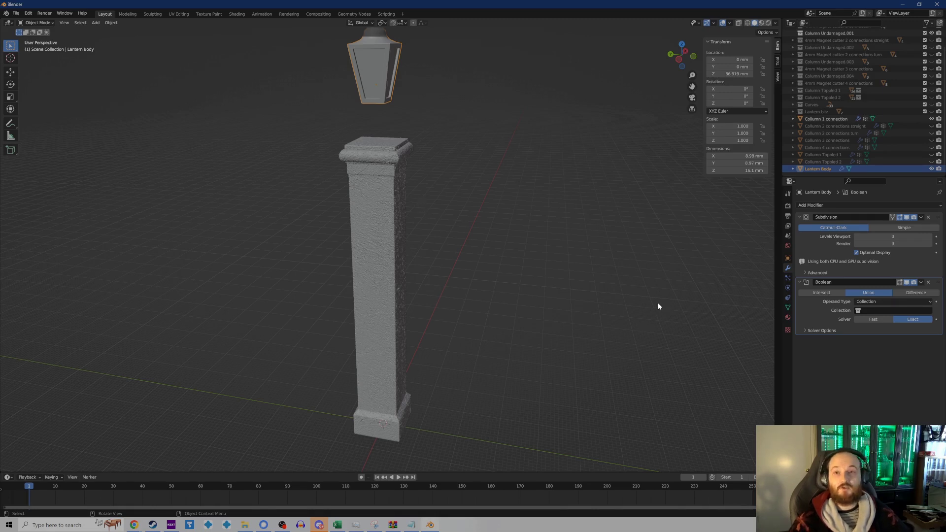
click(866, 309)
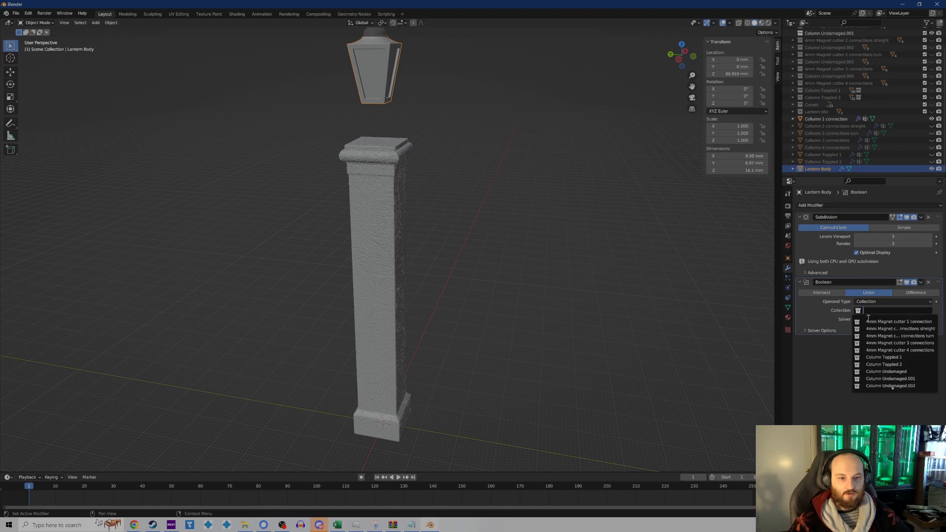
scroll(901, 357, down, 5)
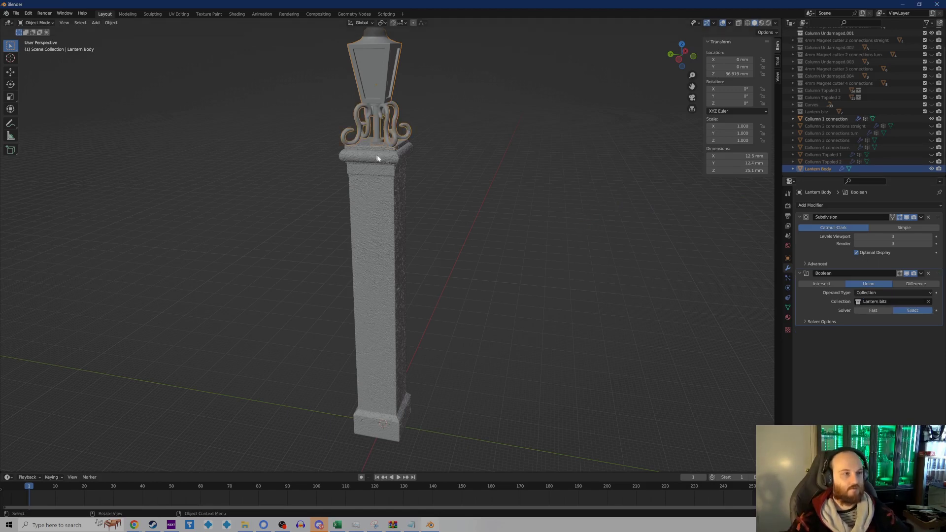
Toggle the visibility of Lantern Body to check that the legs and gas tube are part of it
middle_drag(385, 171, 427, 269)
click(931, 169)
click(931, 169)
click(932, 169)
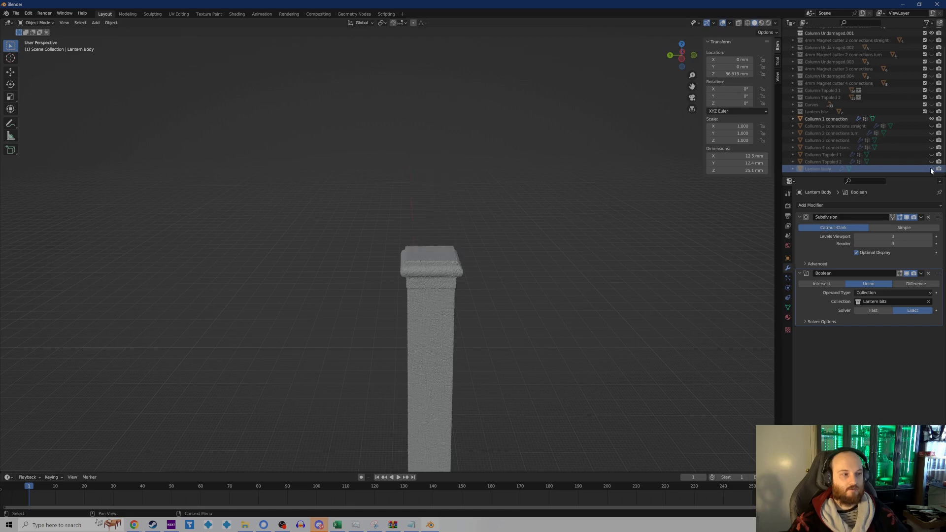
click(931, 169)
Delete the empty Column Undamaged.001 collection
scroll(829, 95, up, 2)
click(837, 53)
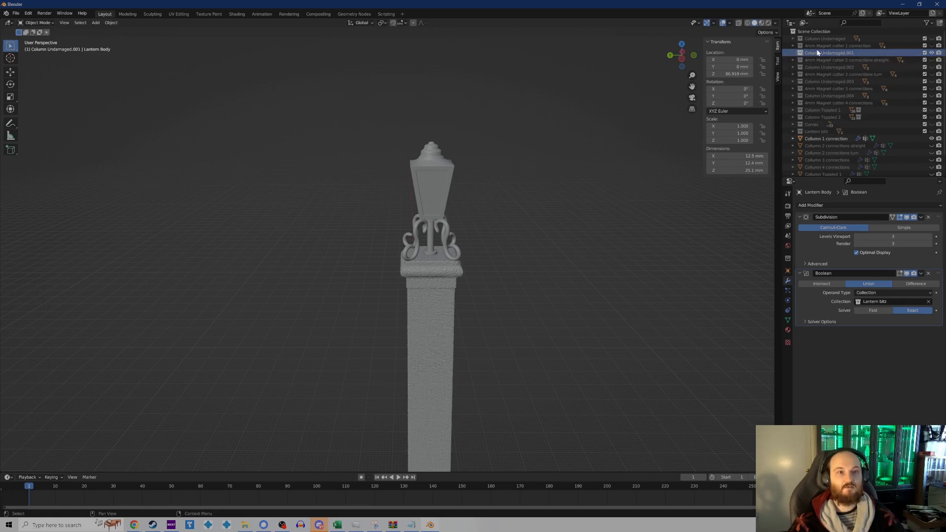
key(Delete)
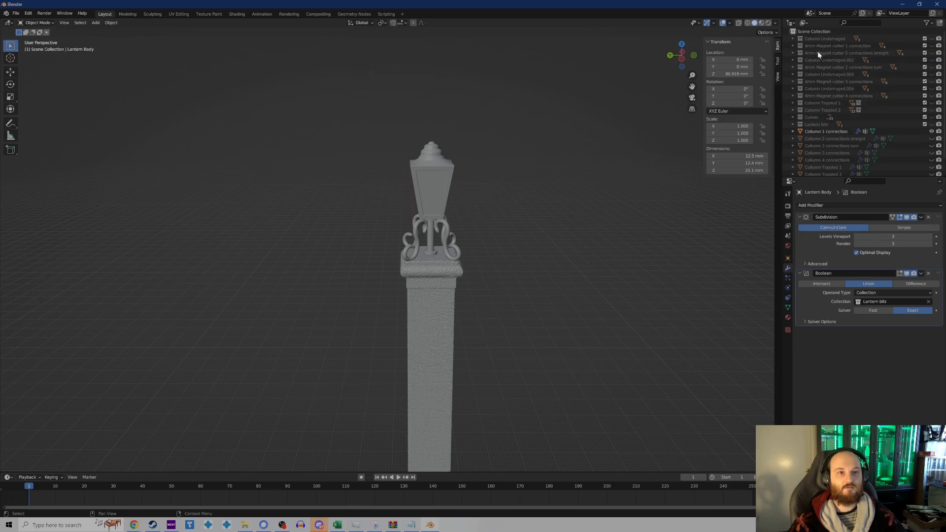
Set the collection of Column 1 connection's Boolean.002 modifier to 4mm Magnet cutter 1 connection
click(822, 130)
click(873, 383)
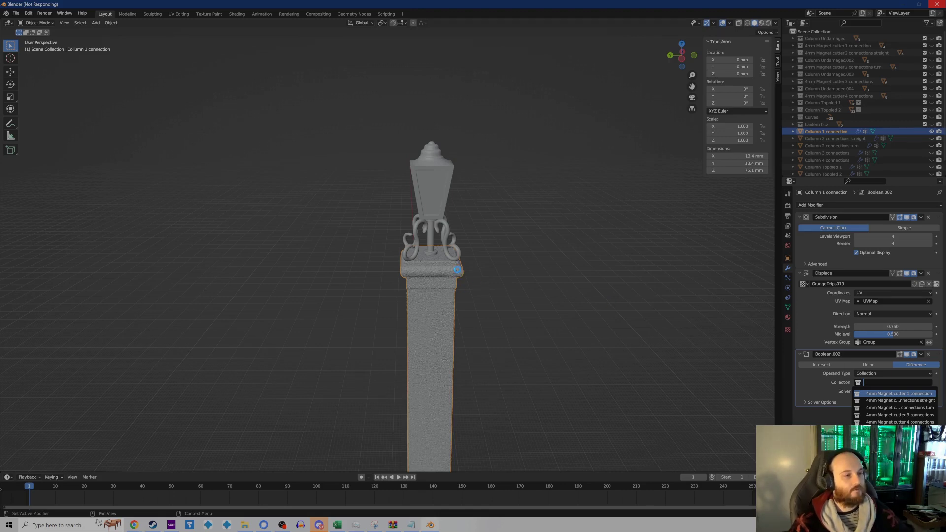
Examine how the gas tube and lantern legs meet the column top, and check the magnet holes in the column's side
middle_drag(476, 269, 424, 283)
scroll(399, 197, up, 5)
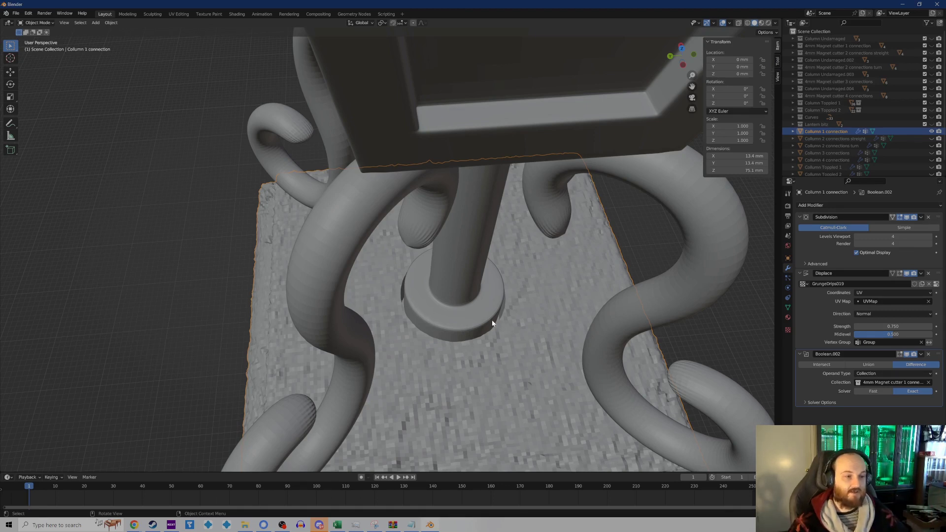
scroll(524, 347, down, 5)
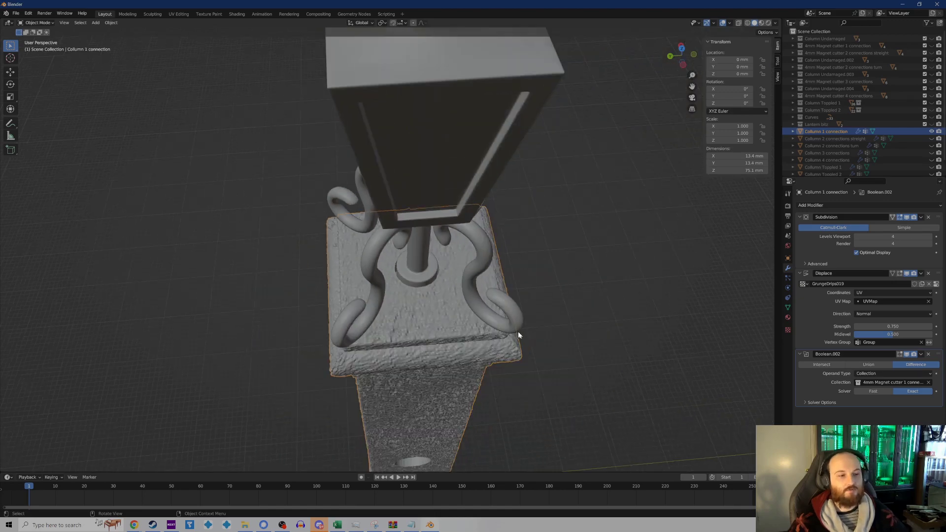
middle_drag(475, 294, 459, 285)
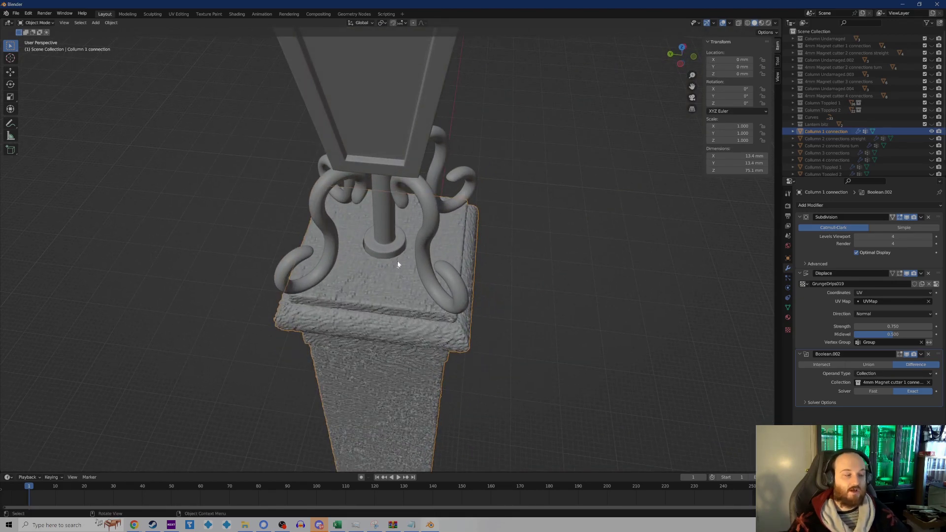
scroll(397, 264, down, 5)
middle_drag(436, 301, 412, 211)
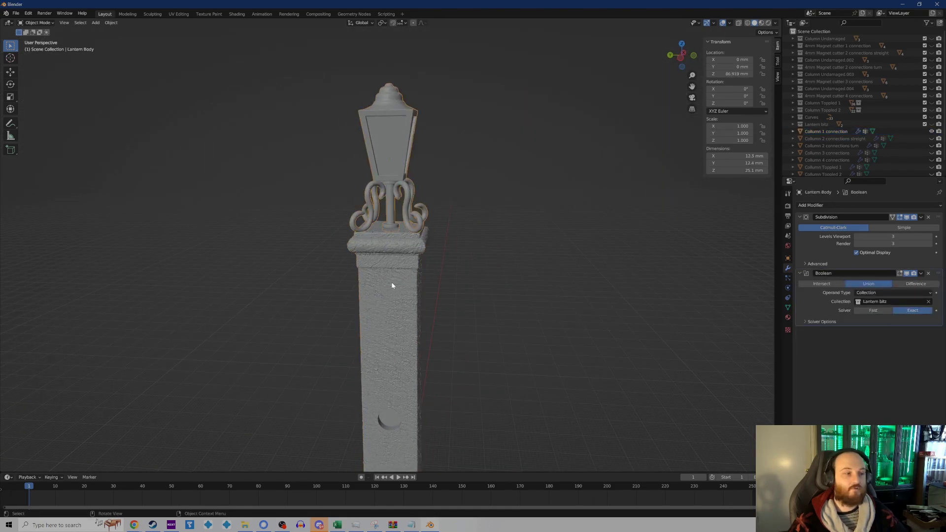
scroll(519, 209, down, 3)
middle_drag(519, 209, 466, 257)
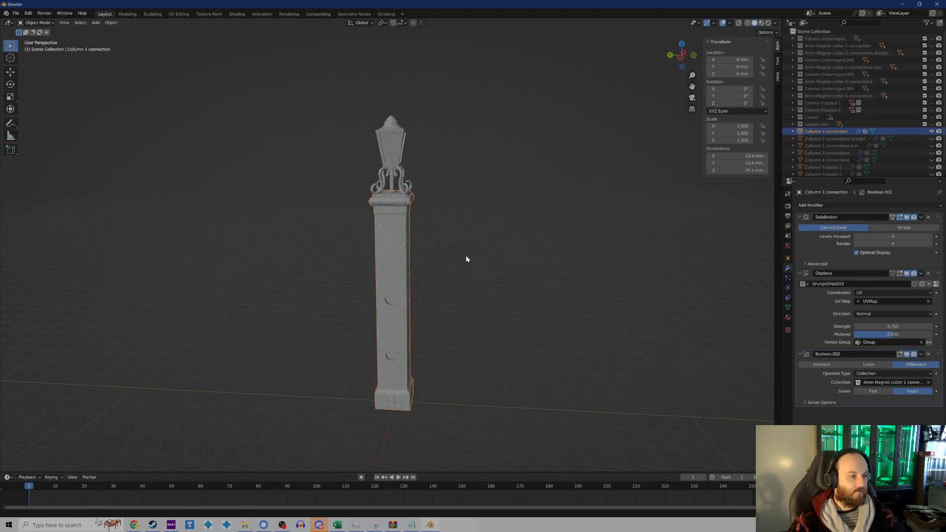
Save the project in the Steam punk Fort folder as Fort Walls Columns1.blend, basing the name on Fort Walls Columns.blend
key(ctrl+s)
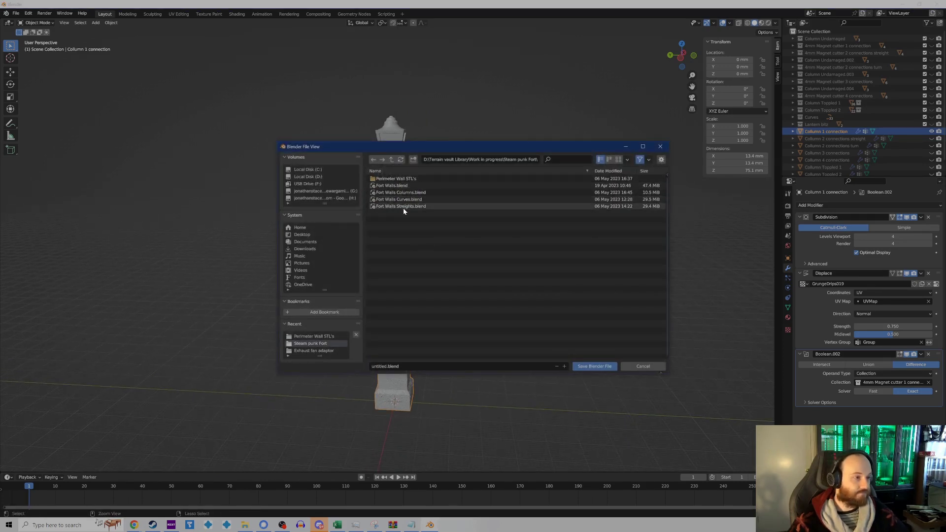
click(407, 192)
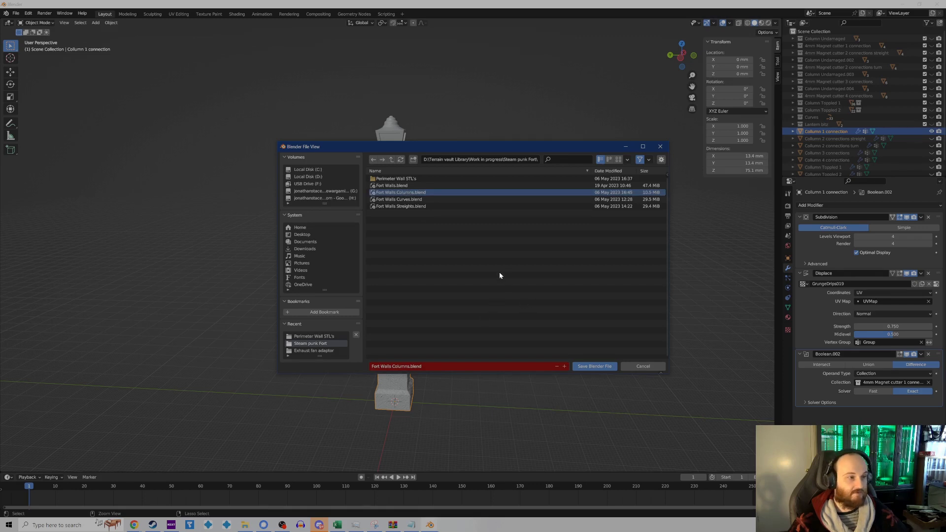
click(595, 366)
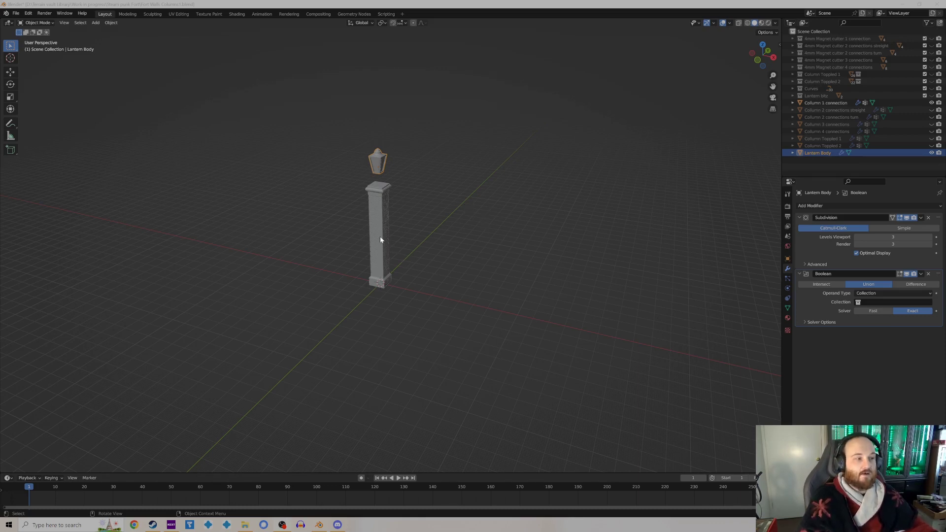
Set the collection of Column 1 connection's Boolean.002 difference modifier to 4mm Magnet cutter 1 connection
mouse_move(380, 238)
middle_down()
mouse_move(406, 246)
mouse_move(390, 222)
middle_up()
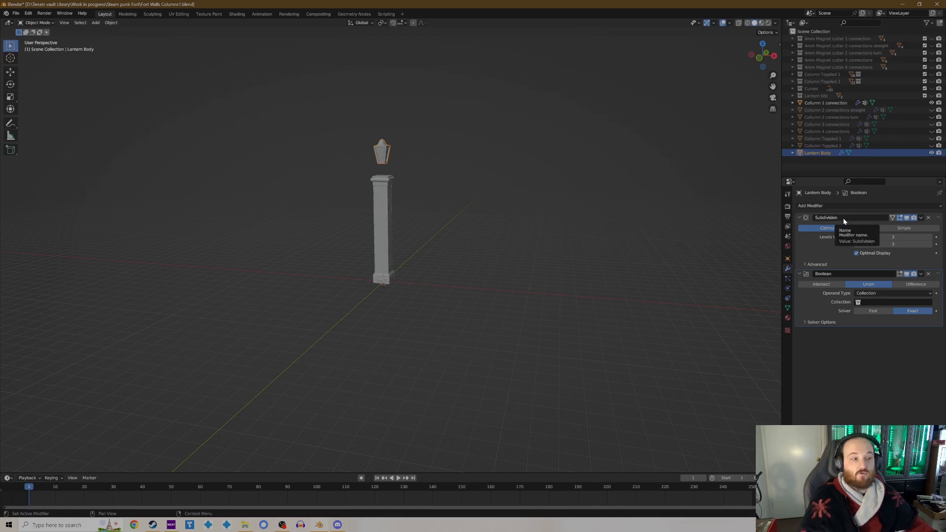
click(835, 103)
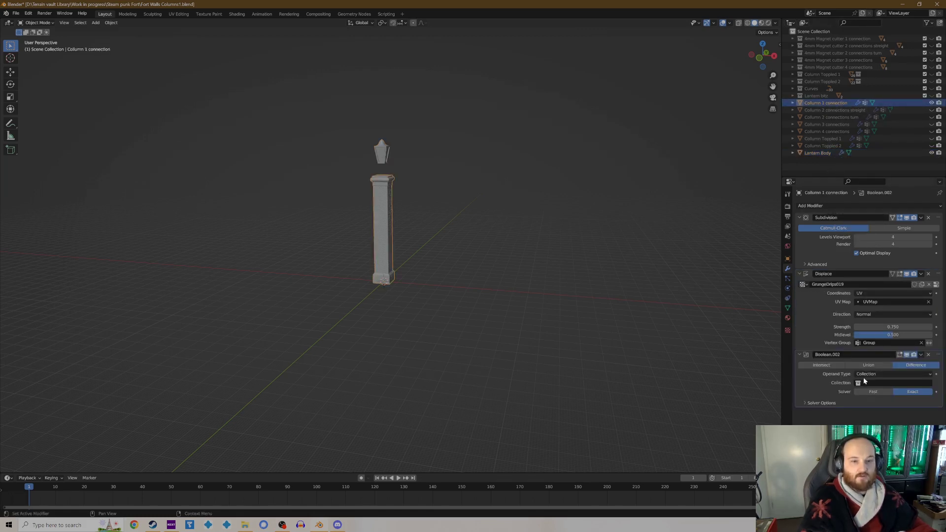
click(874, 384)
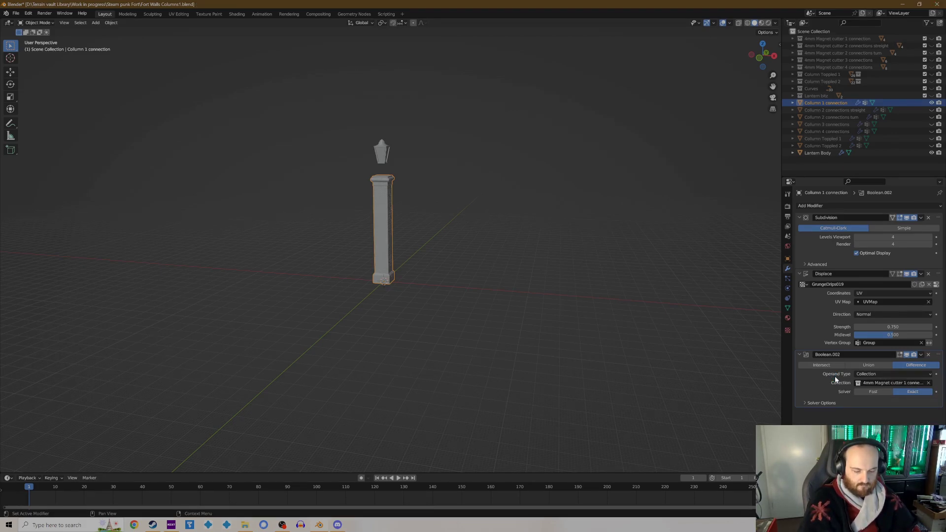
Export only the selected column as STL, overwriting Column undamaged 1 connection.stl in the Perimeter Wall STL's folder
middle_drag(347, 235, 385, 261)
scroll(421, 227, up, 5)
middle_drag(417, 297, 394, 321)
click(16, 14)
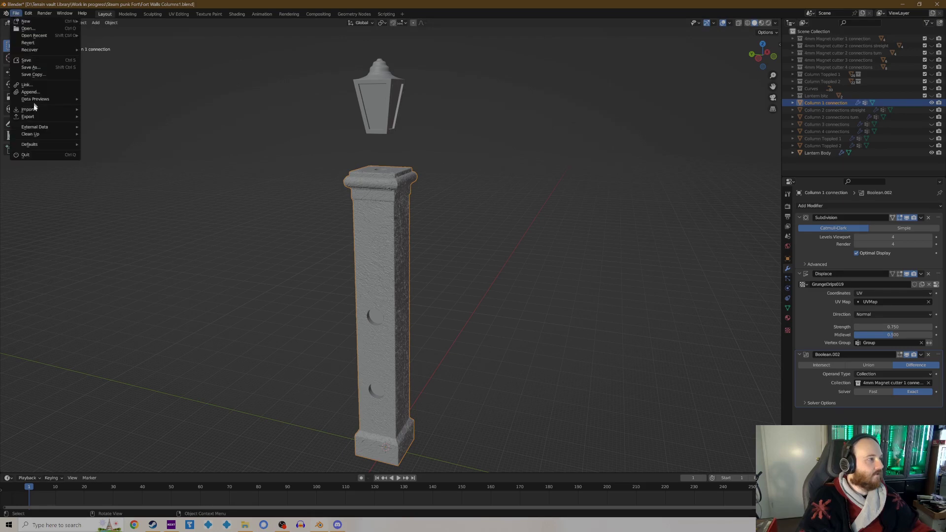
mouse_move(37, 117)
click(100, 173)
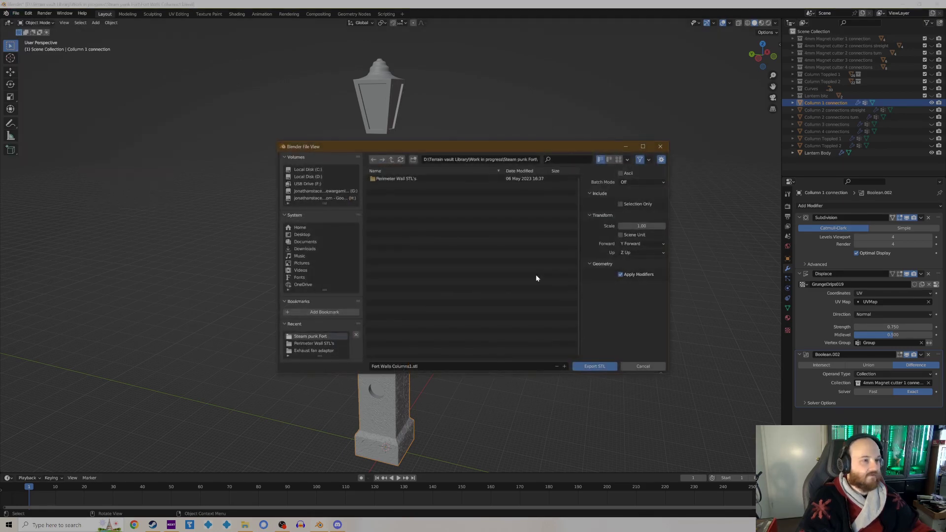
click(396, 179)
double_click(396, 178)
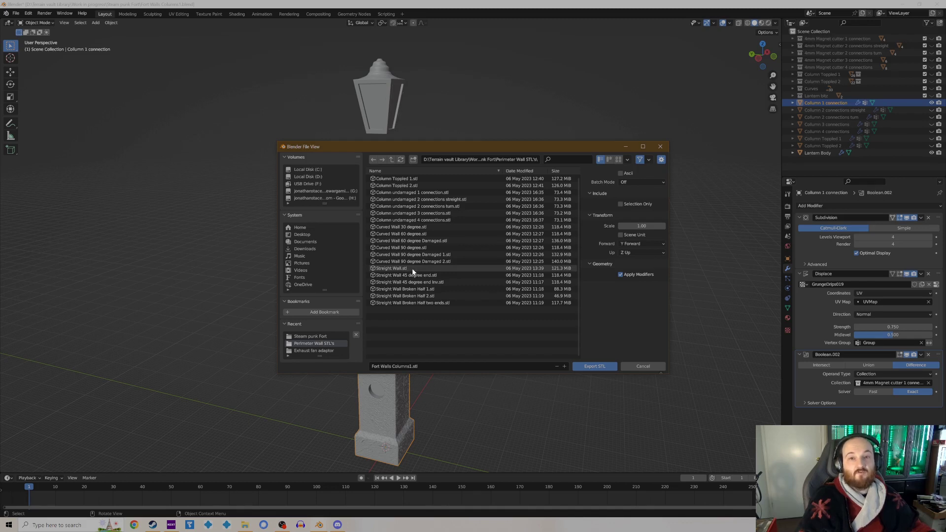
click(442, 192)
click(620, 204)
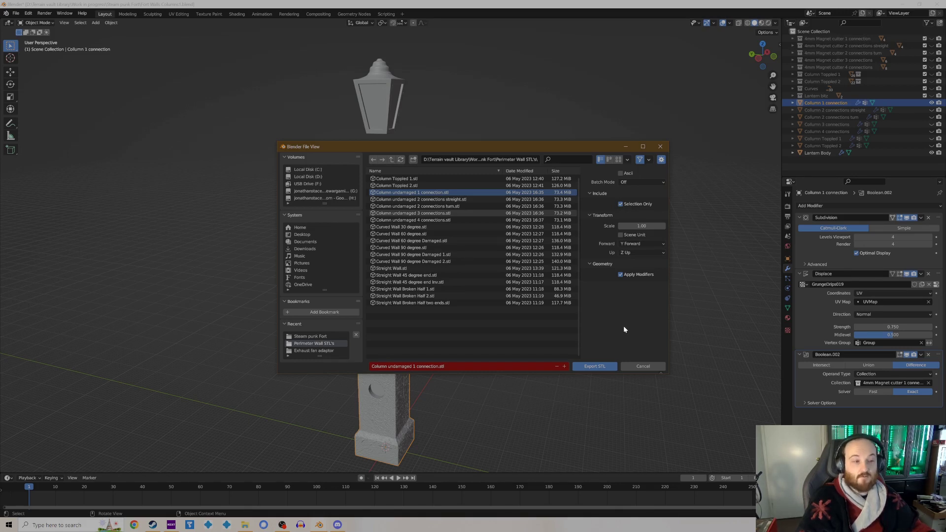
click(596, 367)
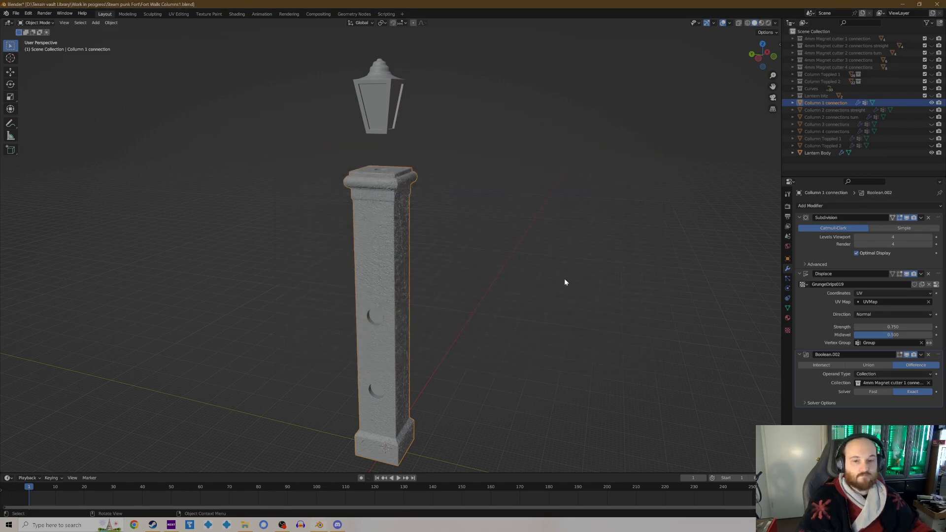
Hide Column 1 connection and set the collection of Lantern Body's Boolean union modifier to Lantern bitz
middle_drag(490, 298, 473, 315)
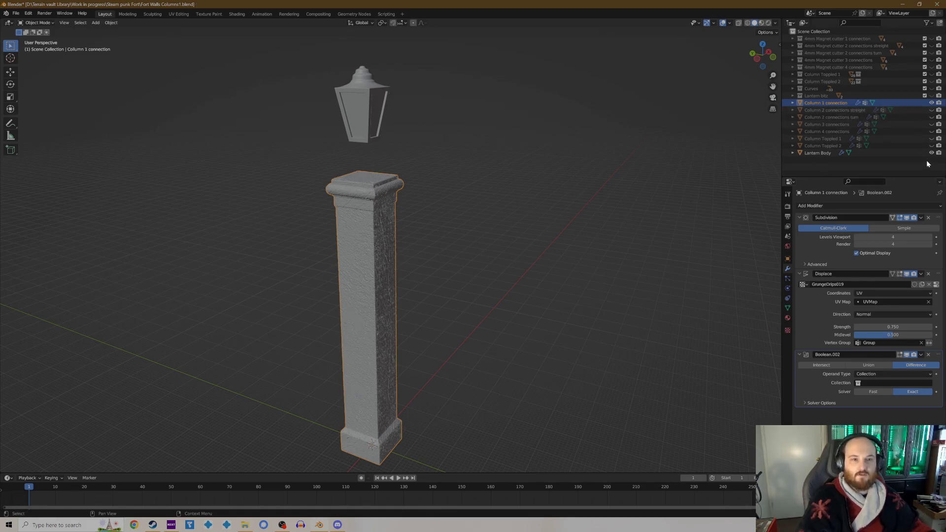
click(931, 102)
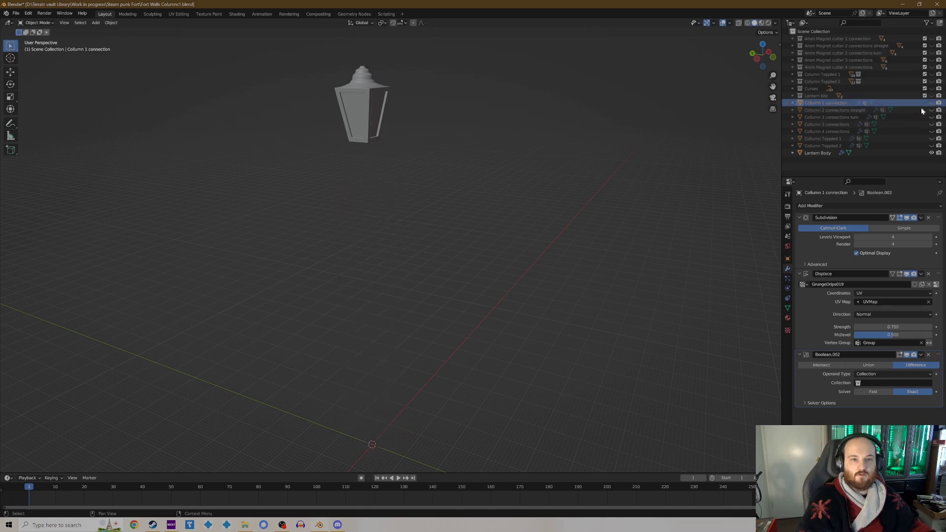
click(819, 152)
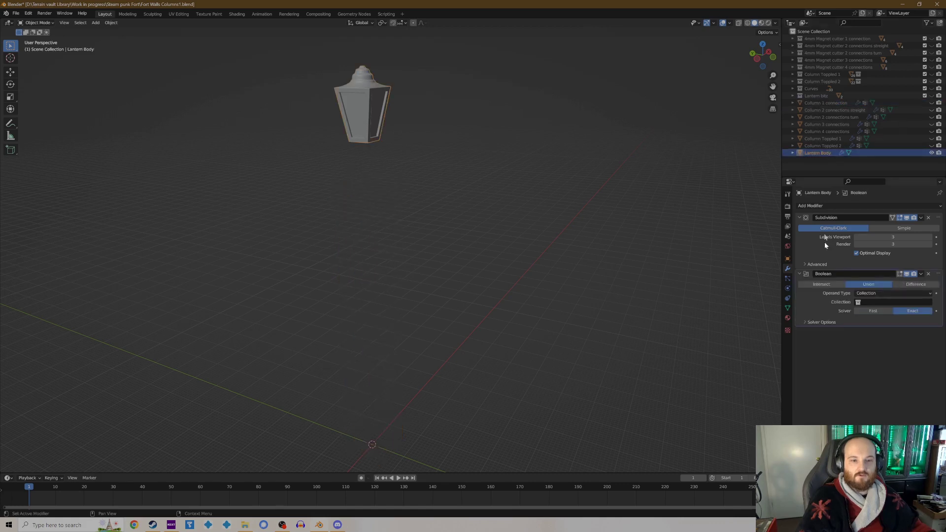
click(876, 302)
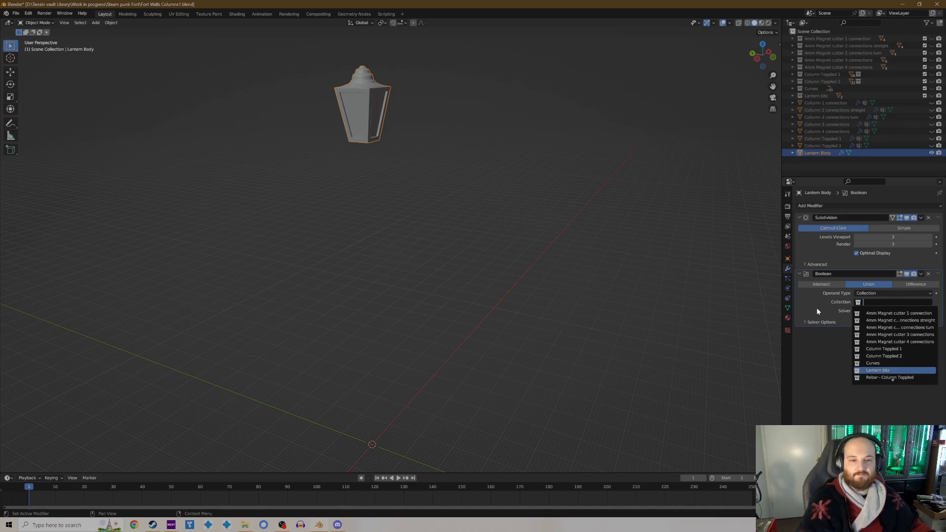
key(Return)
Export the selected lantern as Undamaged lantern.stl into the Perimeter Wall STL's folder
middle_drag(739, 295, 406, 247)
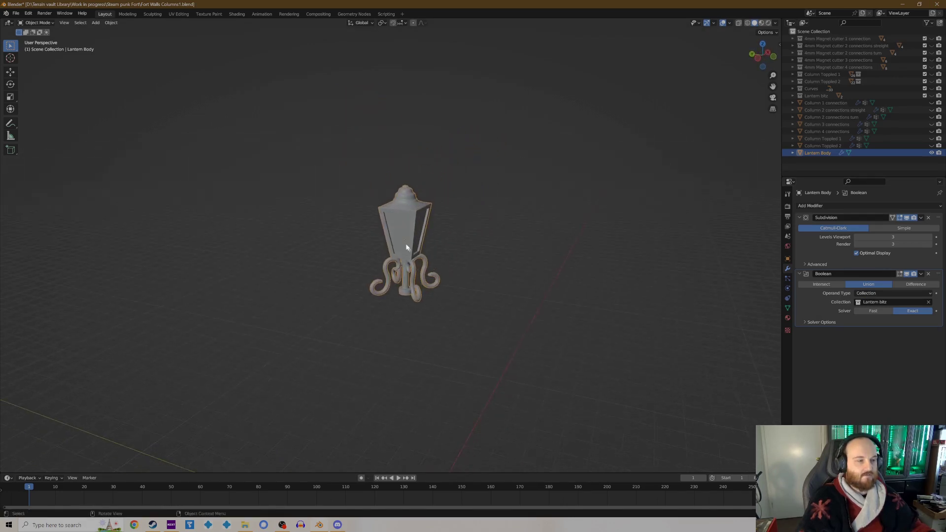
click(16, 13)
mouse_move(41, 119)
click(99, 173)
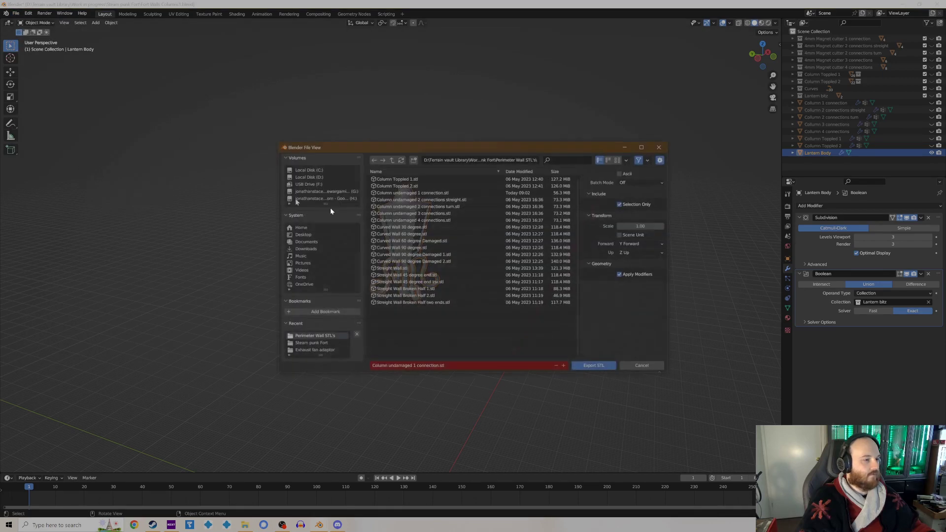
click(436, 366)
drag(438, 366, 370, 367)
text(Undama)
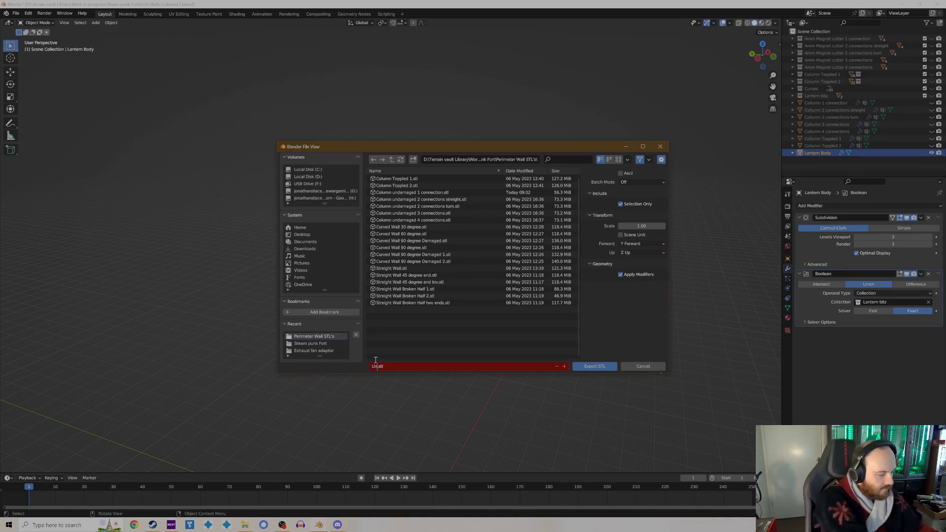
text(ged lantern)
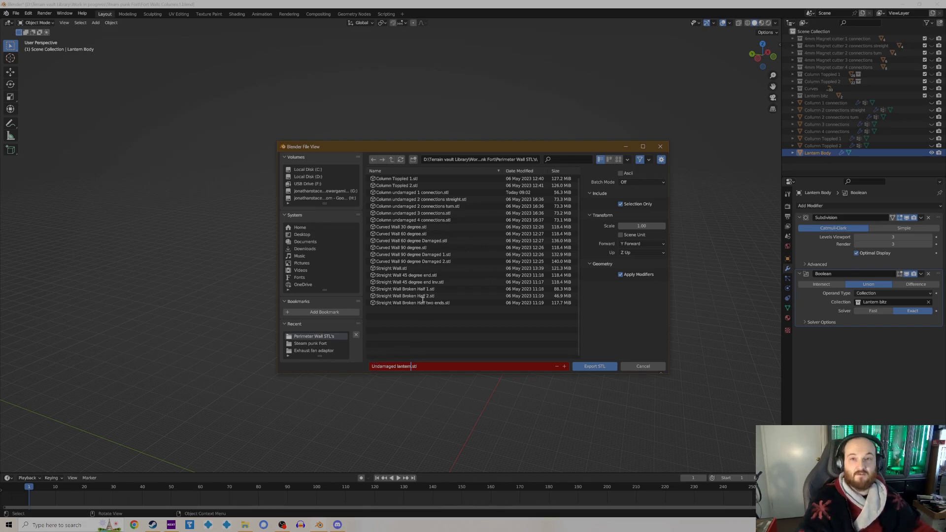
click(633, 317)
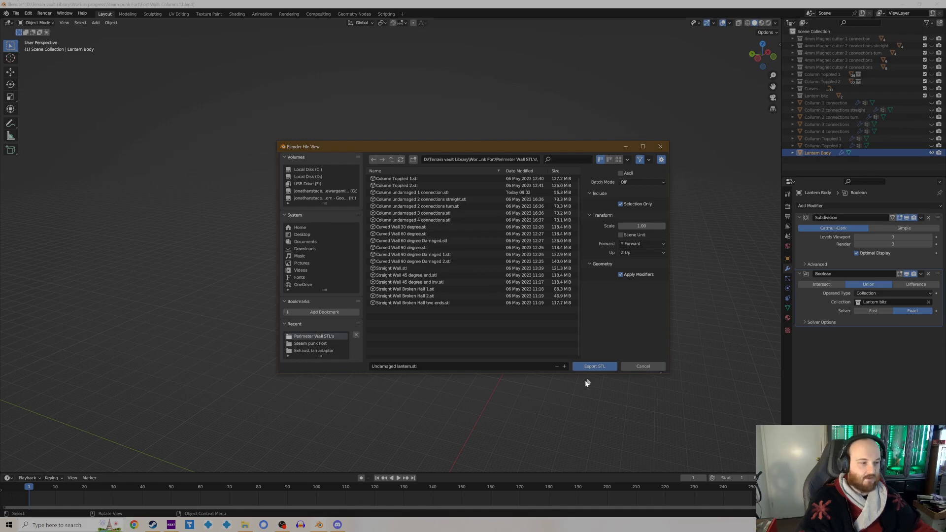
click(586, 368)
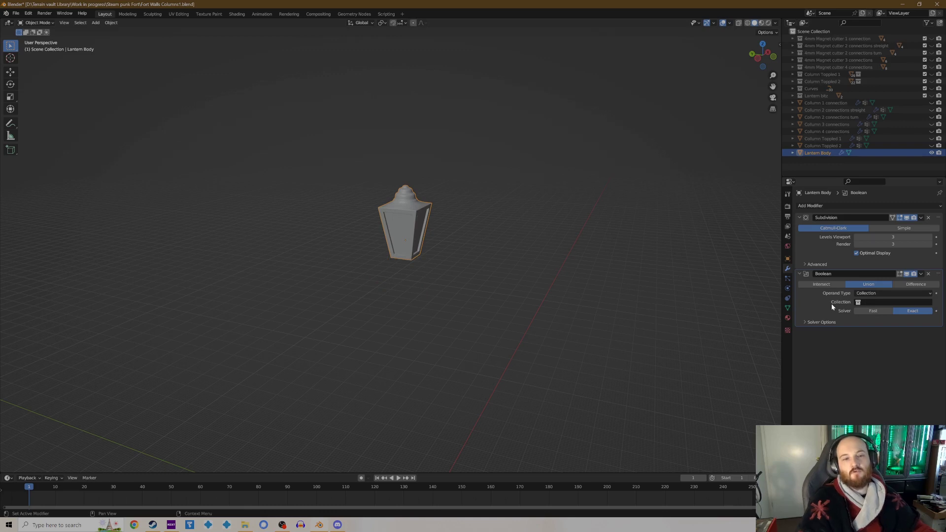
Check the modifiers of the column objects from Column Toppled 2 up to Column 1 connection and save the project
click(832, 146)
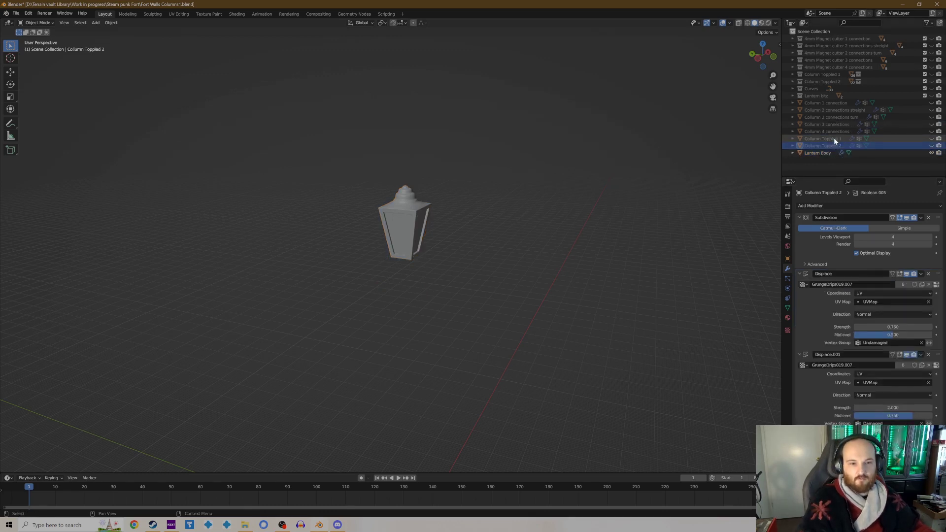
click(834, 138)
click(835, 131)
click(836, 125)
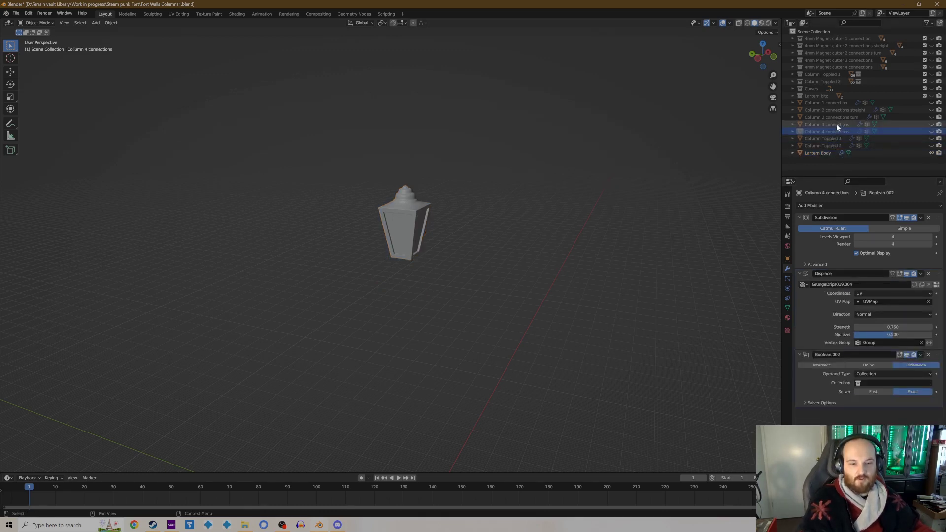
click(838, 118)
click(841, 111)
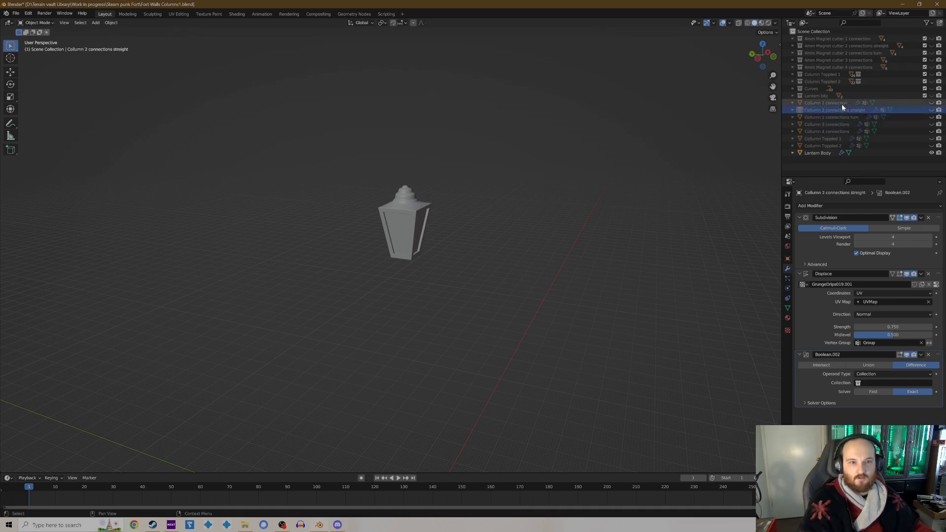
click(841, 104)
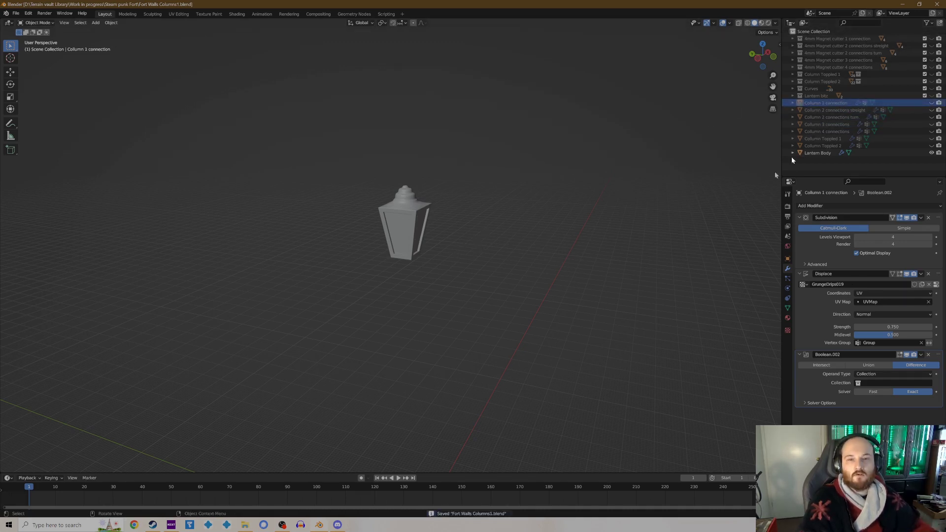
Switch to CHITUBOX and place Undamaged lantern.stl on the build plate beside the column
click(207, 526)
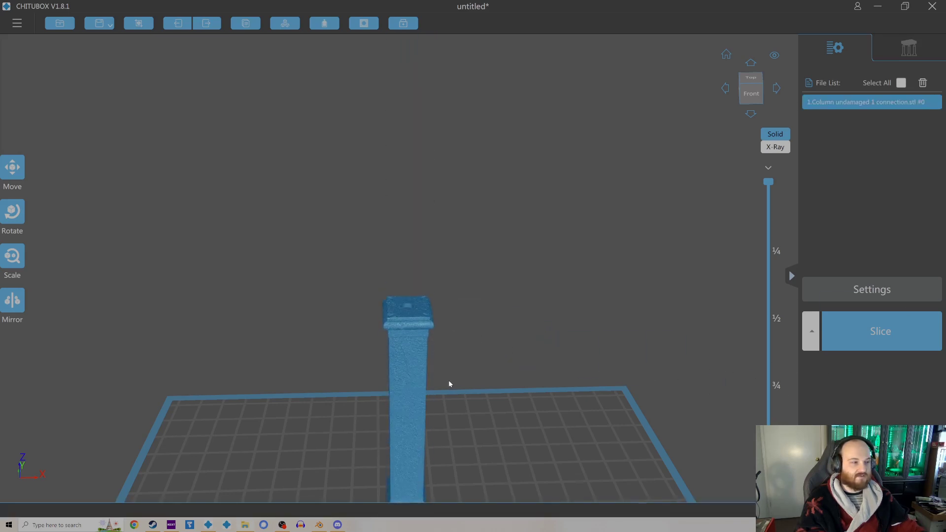
middle_drag(449, 382, 456, 288)
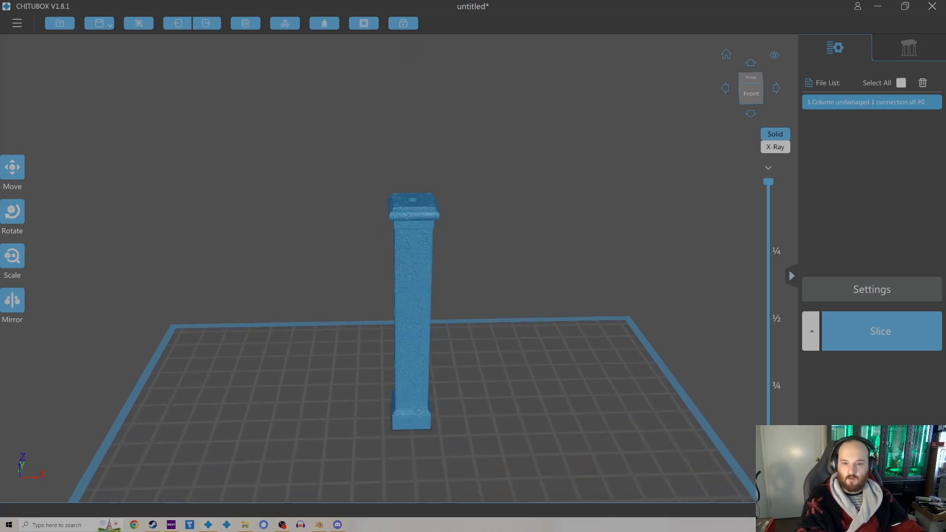
drag(592, 380, 504, 358)
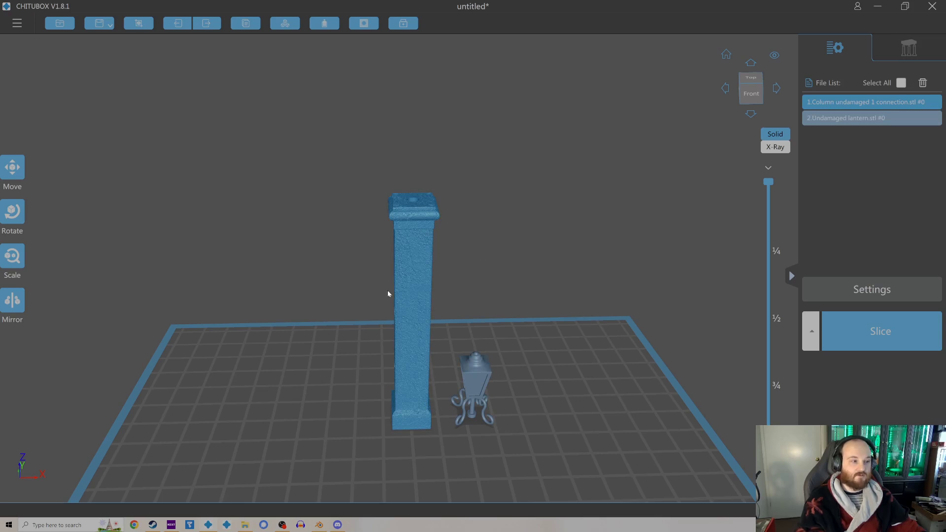
Hollow the column inward with a 1.50 mm wall thickness and Grid3D infill at 35% density
click(407, 271)
click(324, 23)
click(380, 145)
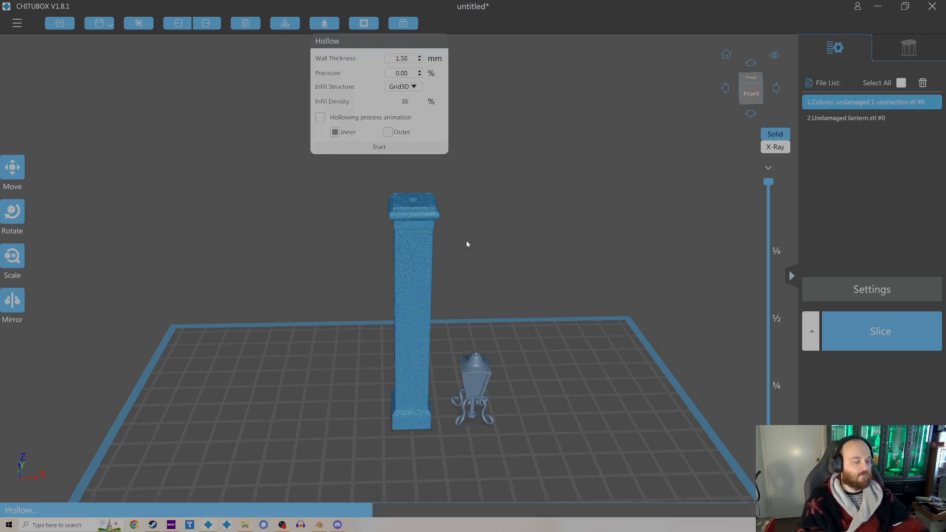
right_drag(466, 240, 582, 232)
Dig a drain hole in the hollowed column with the Dig Hole tool
click(363, 23)
click(364, 23)
click(435, 80)
click(406, 154)
right_drag(401, 334, 359, 203)
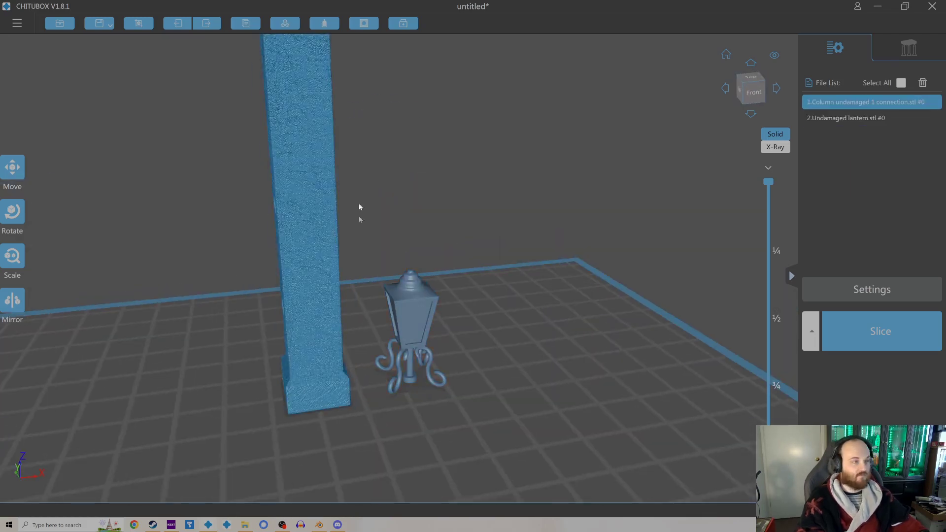
Place heavy supports around the edges and across the middle of the column base's underside
click(908, 47)
right_drag(394, 419, 391, 212)
click(318, 151)
click(521, 212)
click(458, 408)
click(296, 215)
click(275, 292)
click(327, 376)
click(391, 396)
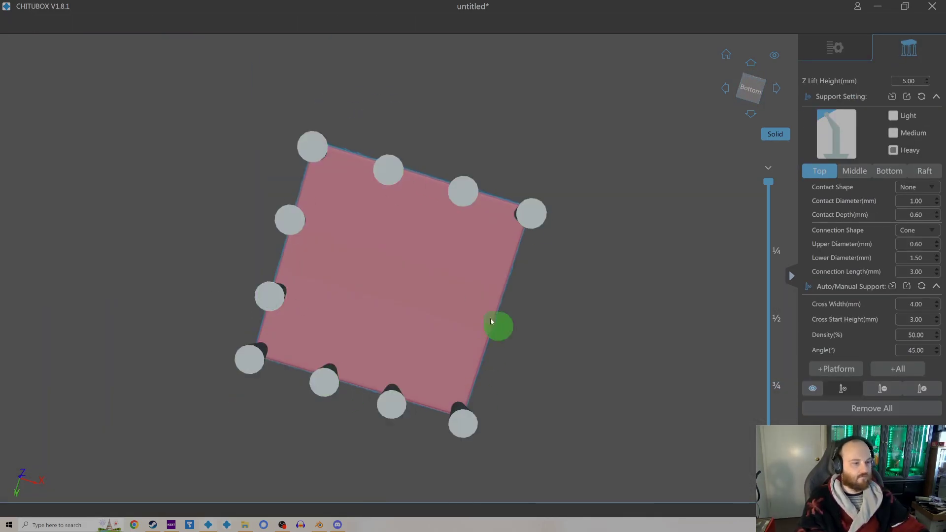
click(478, 357)
click(502, 285)
click(367, 233)
click(444, 256)
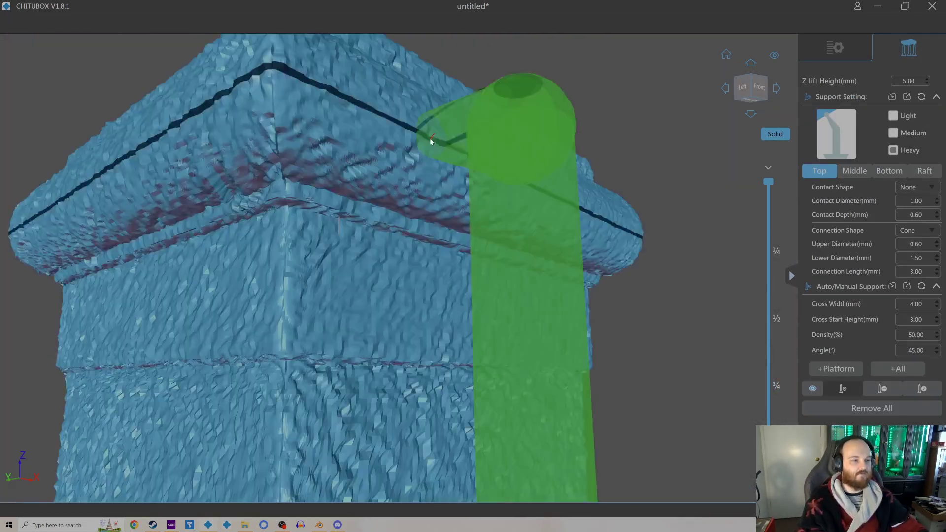
Place heavy supports under the base of the lantern's gas tube and the lowest points of its curled legs
scroll(430, 141, down, 10)
right_drag(430, 142, 394, 209)
right_drag(384, 308, 406, 262)
click(469, 186)
click(480, 229)
click(440, 236)
click(477, 259)
click(501, 222)
right_drag(501, 222, 487, 290)
click(551, 296)
click(322, 143)
Switch to medium supports and place them under the inner ends of the lantern legs, near the gas tube
right_drag(179, 356, 220, 231)
click(893, 133)
scroll(407, 300, down, 5)
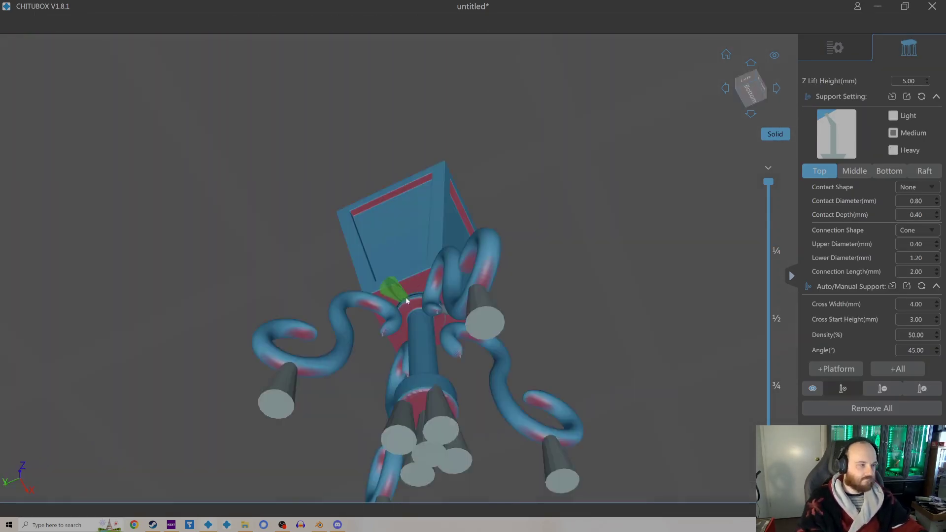
scroll(576, 256, up, 10)
click(576, 256)
scroll(443, 264, down, 10)
right_drag(576, 256, 401, 216)
scroll(401, 216, up, 10)
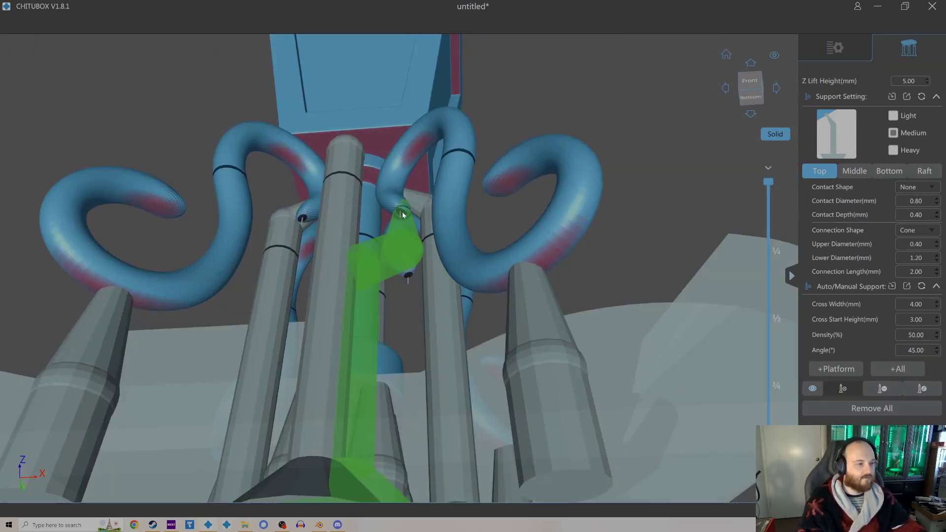
scroll(450, 280, down, 10)
scroll(345, 275, up, 10)
right_drag(344, 274, 543, 232)
scroll(498, 264, up, 10)
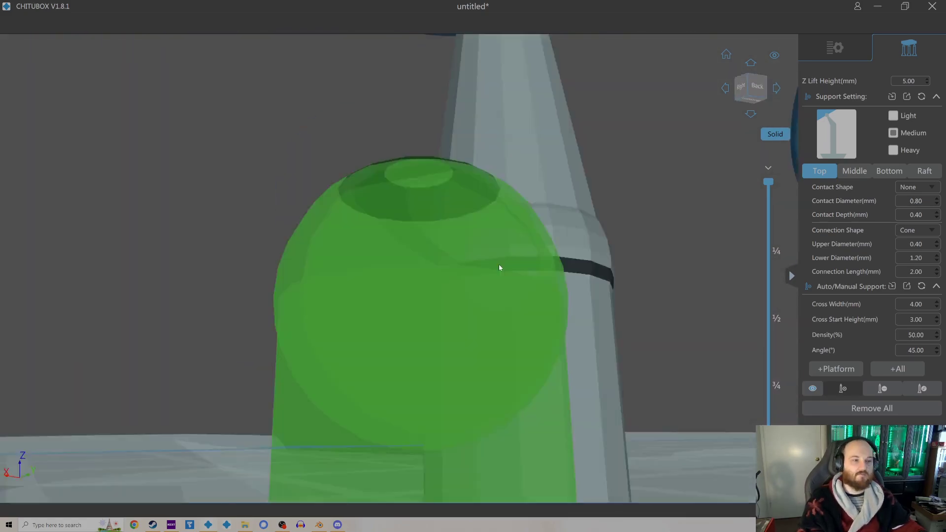
scroll(498, 264, down, 10)
right_drag(499, 264, 473, 158)
scroll(432, 200, down, 5)
Switch back to heavy supports and add more of them under the lantern's overhangs
click(894, 150)
scroll(421, 217, up, 10)
click(421, 230)
scroll(338, 249, down, 5)
right_drag(338, 249, 458, 114)
scroll(315, 177, down, 10)
scroll(380, 139, up, 3)
click(381, 139)
scroll(342, 143, down, 10)
Switch to medium supports again and add them under the curled tips of the legs and other unsupported spots
click(893, 133)
scroll(474, 255, up, 10)
click(605, 99)
scroll(604, 100, down, 8)
right_drag(605, 99, 395, 361)
click(362, 201)
scroll(362, 201, down, 5)
scroll(221, 263, down, 5)
scroll(592, 188, up, 10)
click(592, 187)
right_drag(593, 187, 410, 120)
click(631, 307)
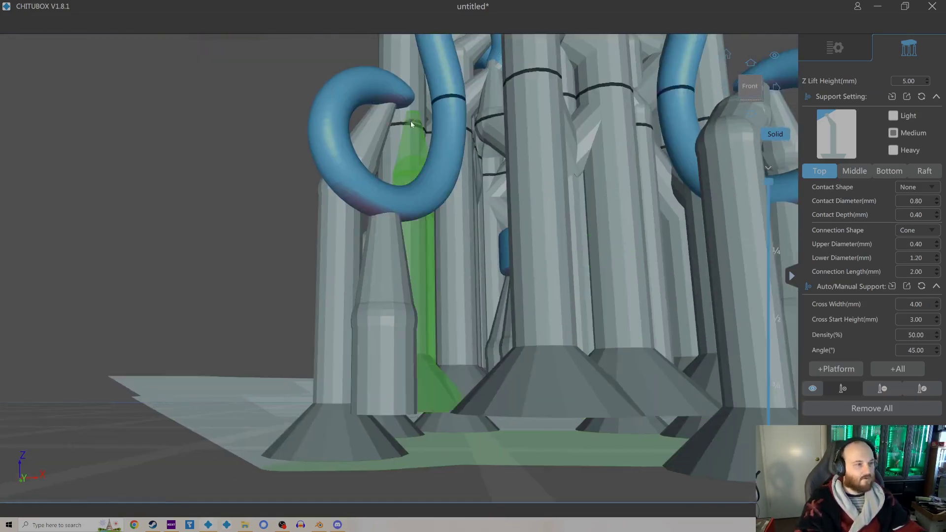
Switch to light supports and add them to the lantern's remaining small overhangs
scroll(437, 253, down, 10)
click(893, 115)
scroll(422, 78, up, 10)
click(353, 76)
click(422, 79)
right_drag(422, 80, 401, 140)
scroll(175, 135, up, 5)
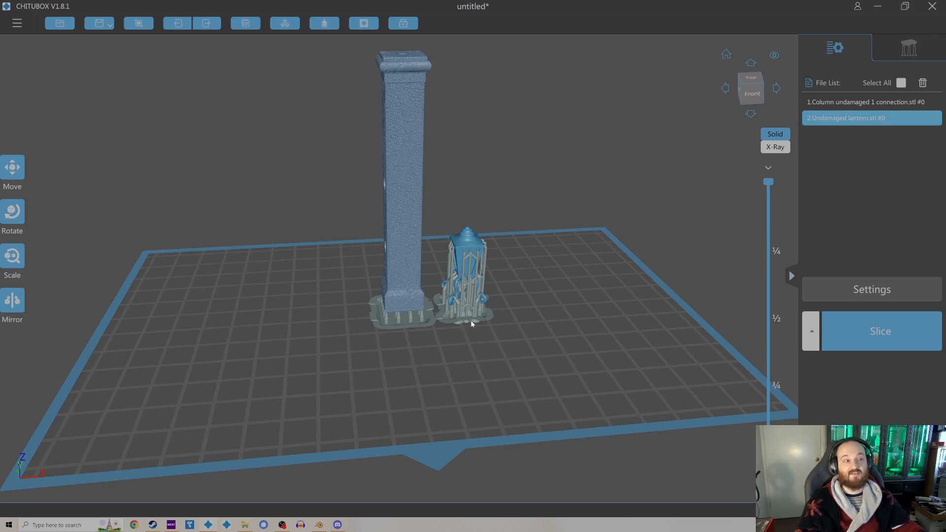
right_drag(471, 323, 469, 334)
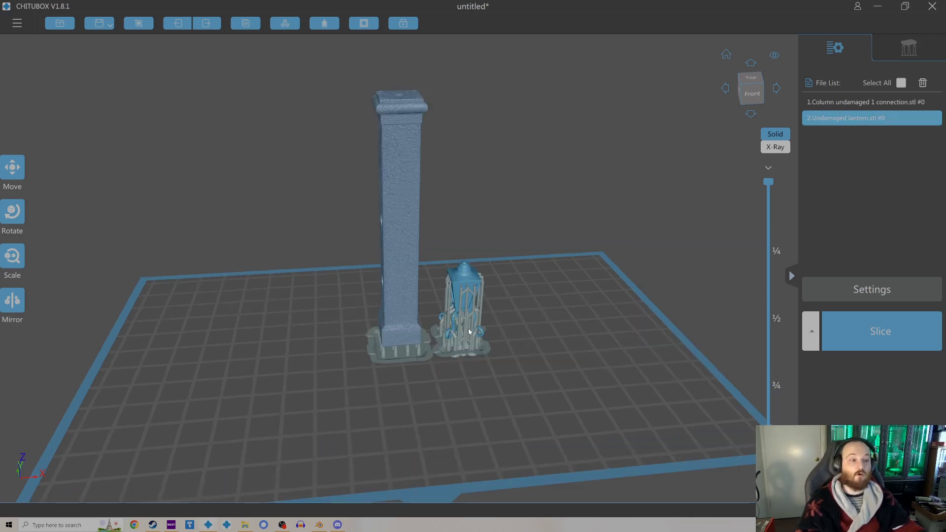